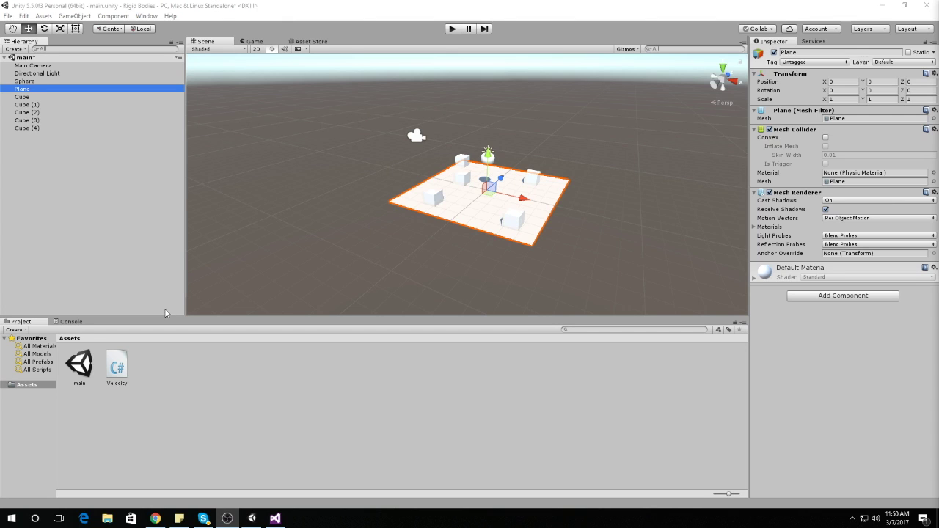
# - Bring up the sticky notes, drag the Colliders note up beside the others and select the word Collision
pyautogui.click(179, 518)
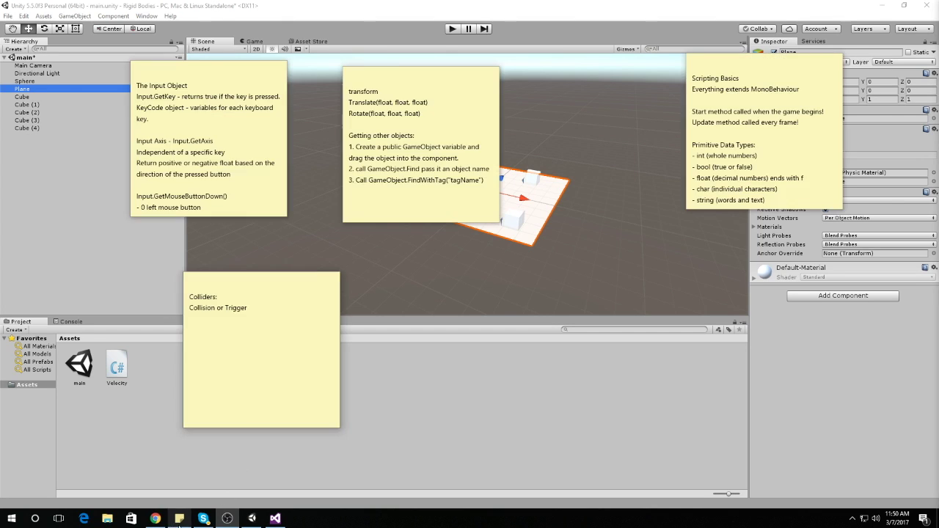
pyautogui.moveTo(226, 281); pyautogui.dragTo(194, 200)
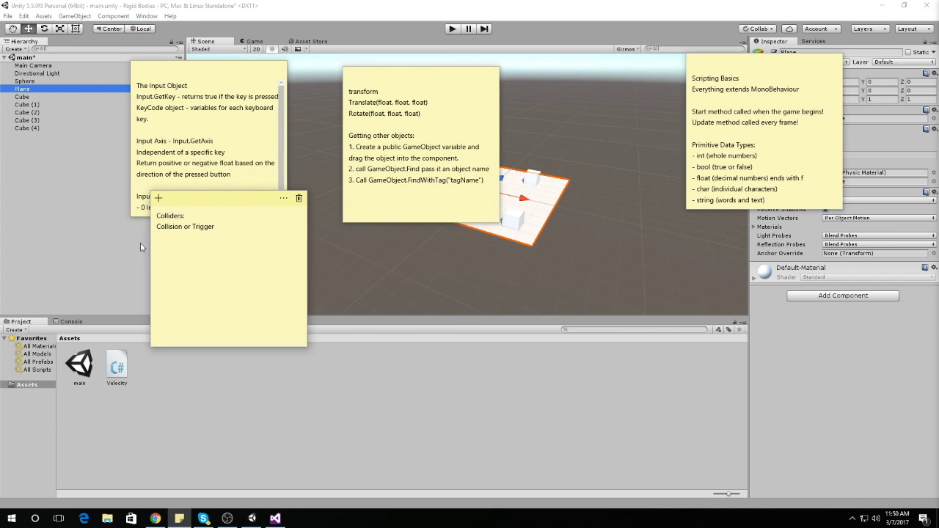
pyautogui.click(195, 259)
pyautogui.doubleClick(167, 226)
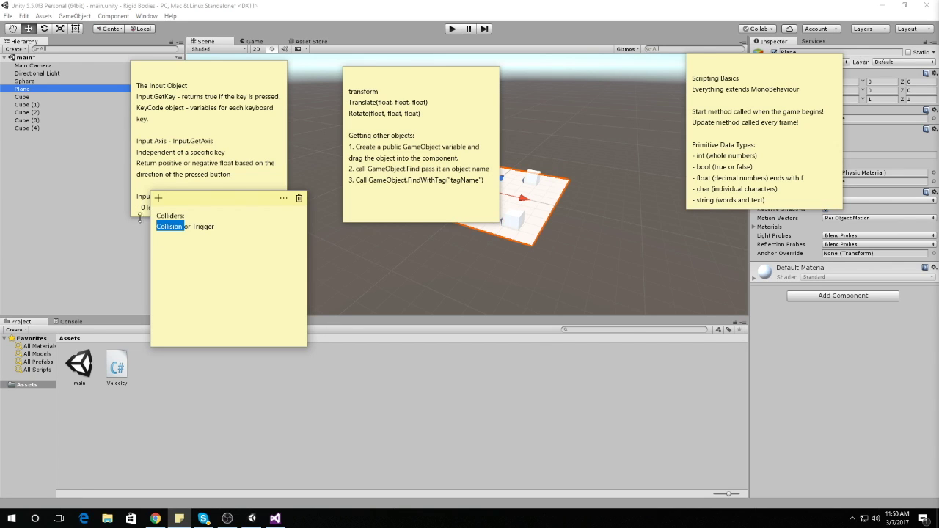
pyautogui.click(77, 208)
# - Inspect the colliders on the Sphere, Plane, Cube, Cube (1) and Cube (2), then zoom the Scene view
pyautogui.click(24, 81)
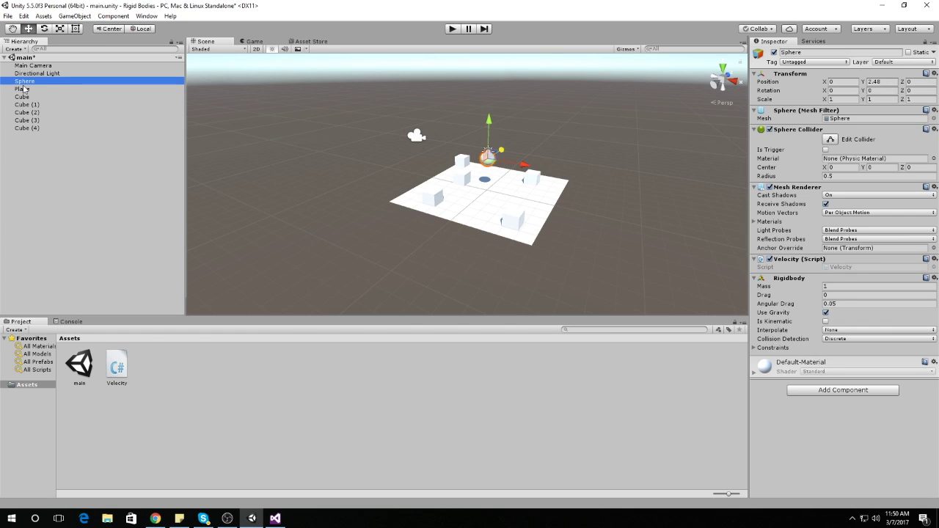
pyautogui.click(22, 89)
pyautogui.click(22, 96)
pyautogui.click(21, 105)
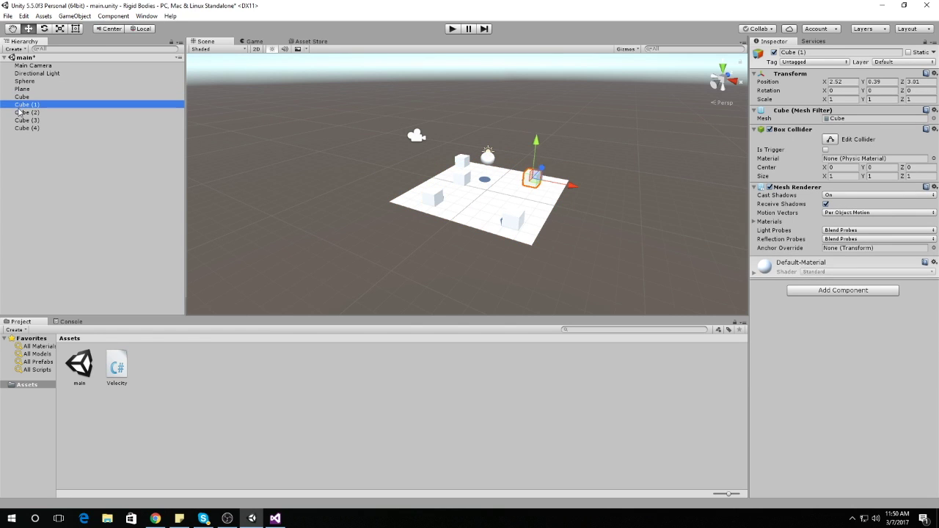
pyautogui.click(19, 112)
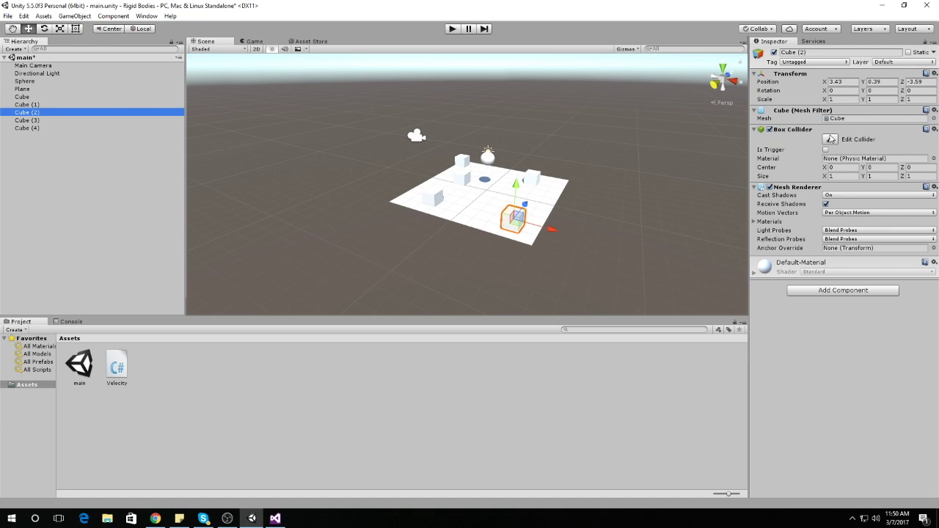
pyautogui.click(25, 89)
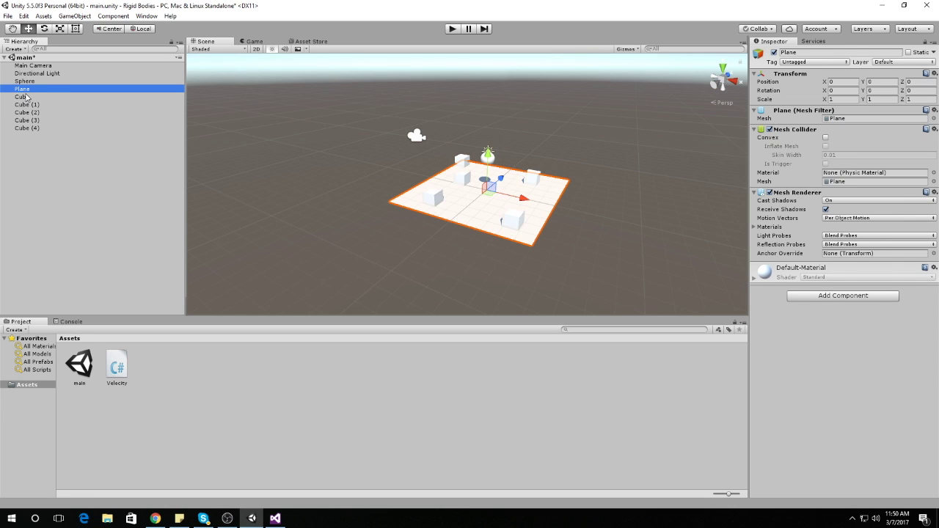
pyautogui.click(26, 82)
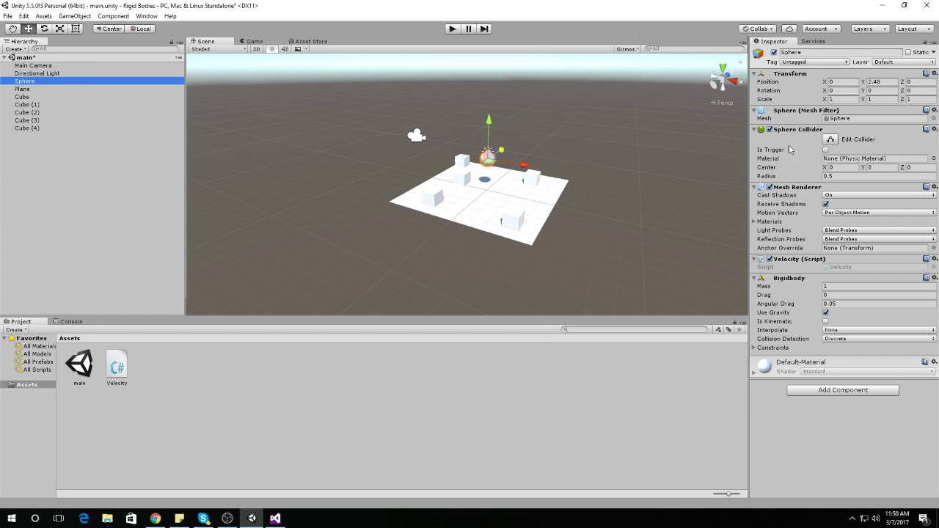
pyautogui.scroll(5, 550, 158)
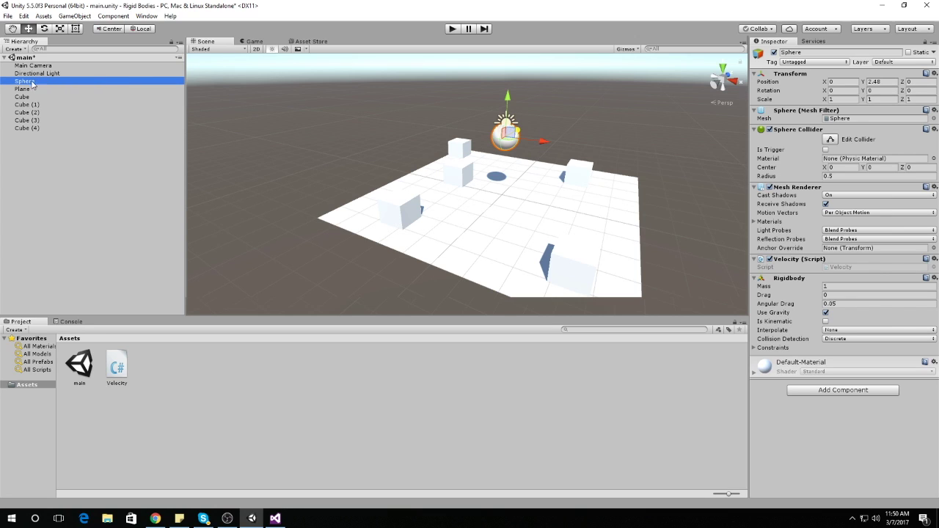
pyautogui.click(27, 105)
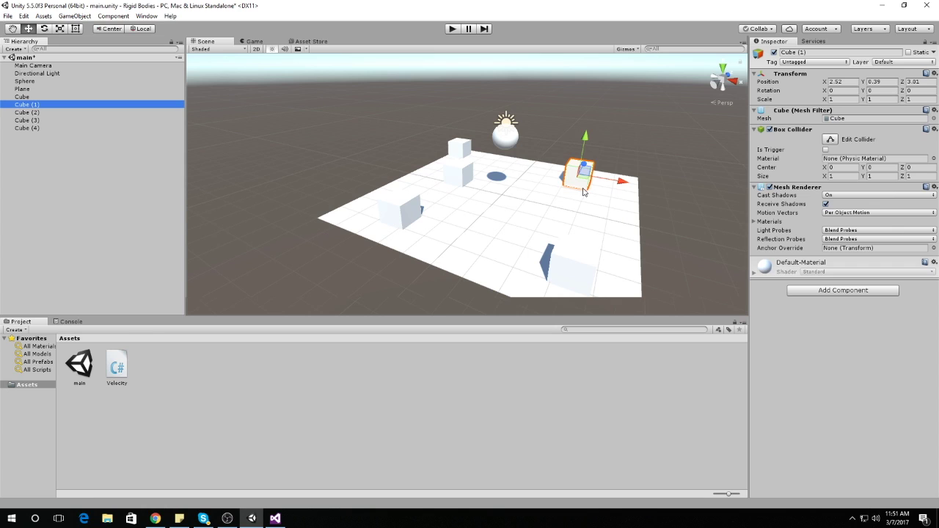
pyautogui.click(23, 88)
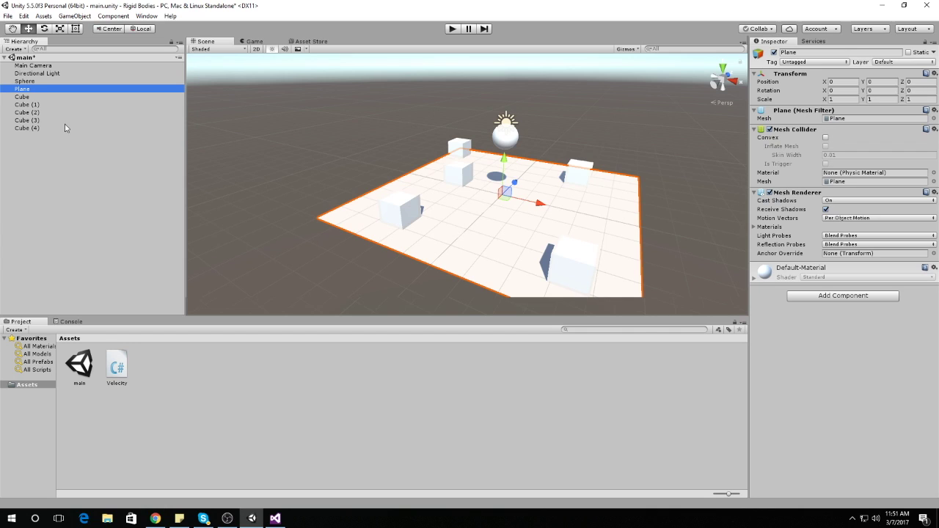
pyautogui.click(22, 97)
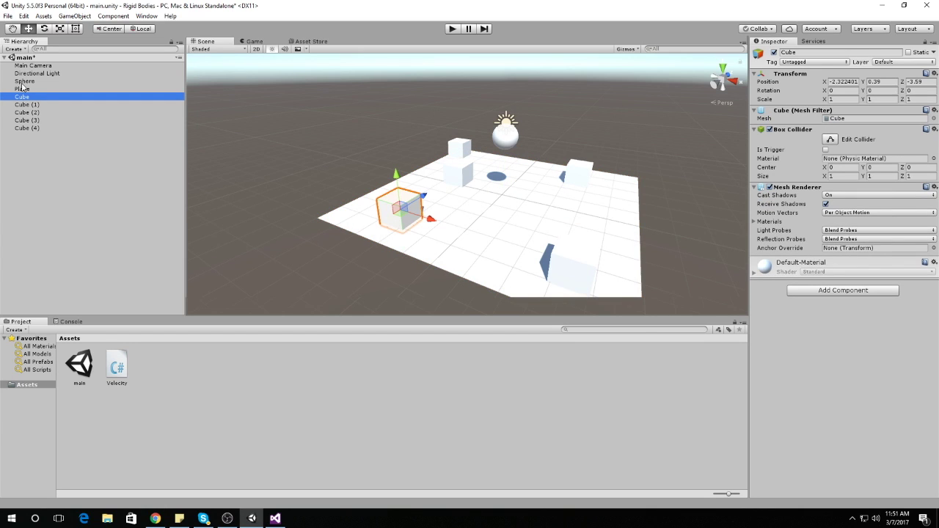
pyautogui.click(24, 82)
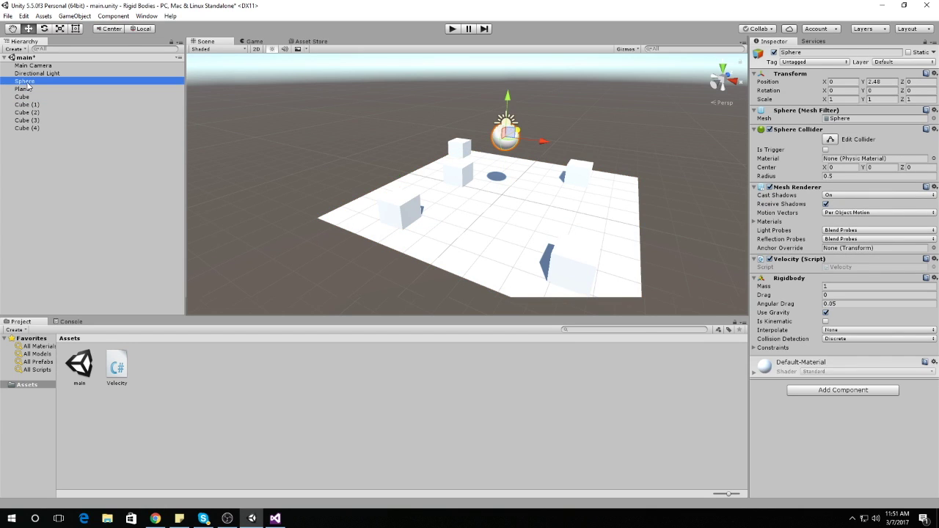
pyautogui.click(27, 89)
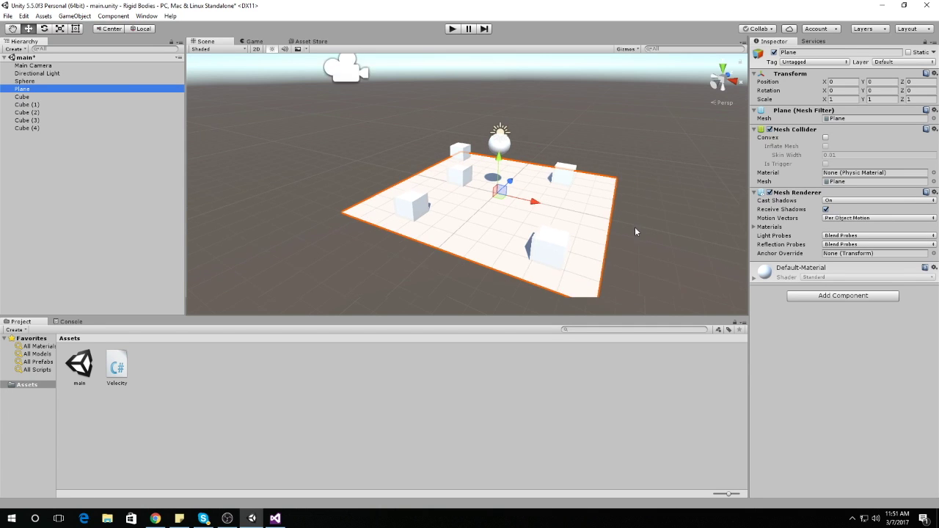
pyautogui.scroll(5, 635, 232)
pyautogui.scroll(-3, 635, 232)
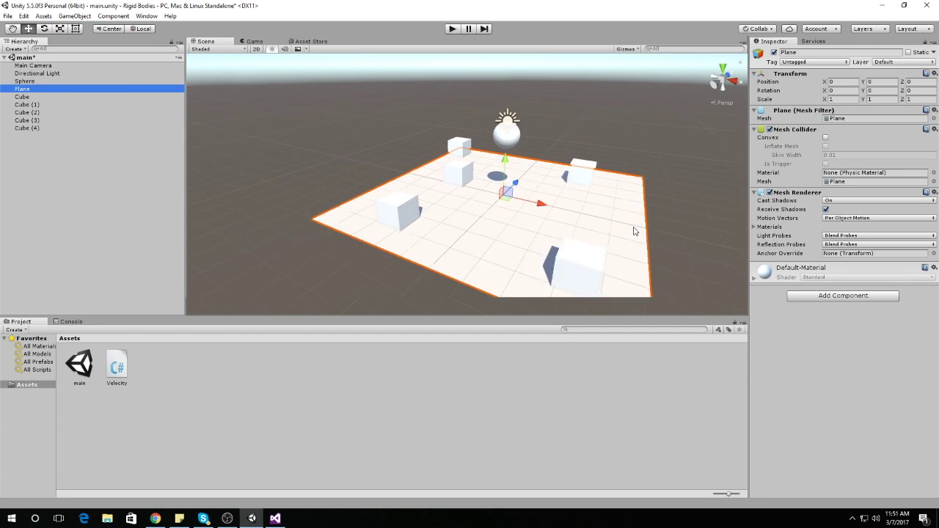
pyautogui.scroll(-3, 635, 229)
pyautogui.scroll(3, 633, 226)
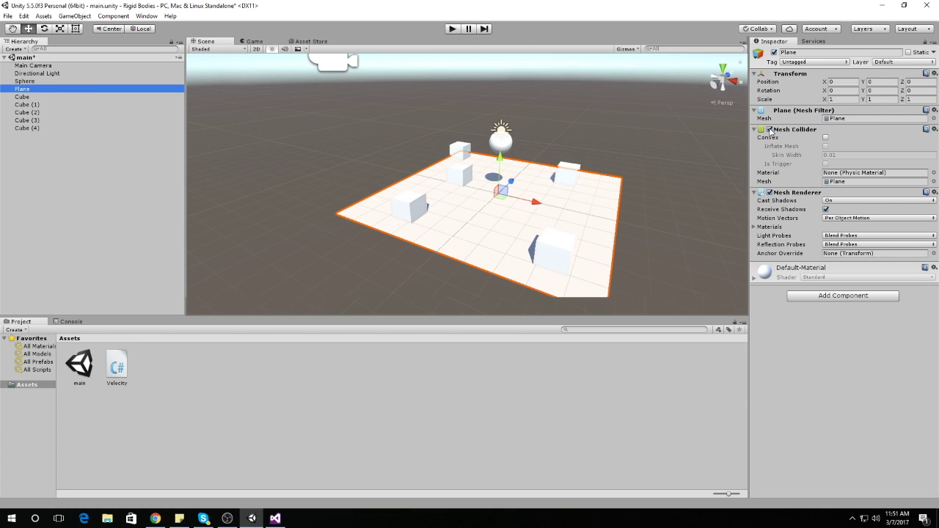
# - Remove the Plane's Mesh Collider and search 'Coll' in Add Component for a Box Collider
pyautogui.click(851, 144)
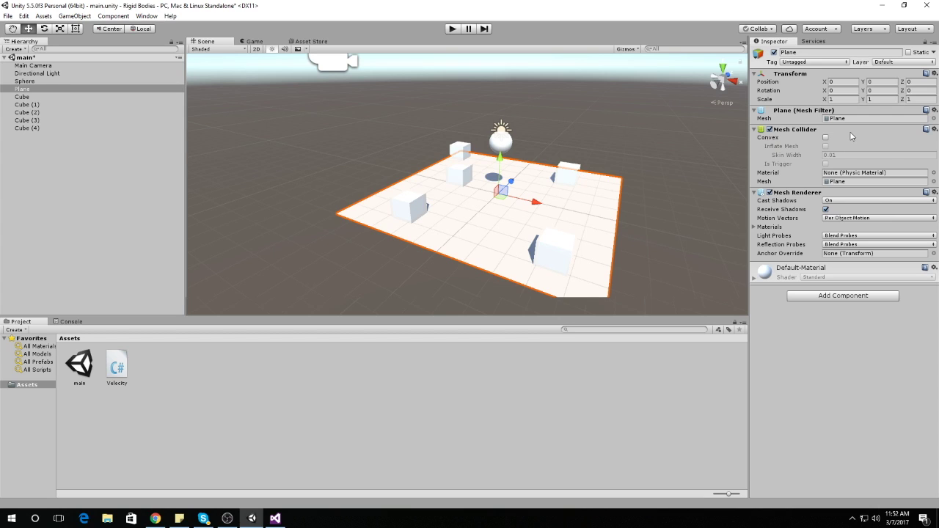
pyautogui.rightClick(851, 131)
pyautogui.click(864, 155)
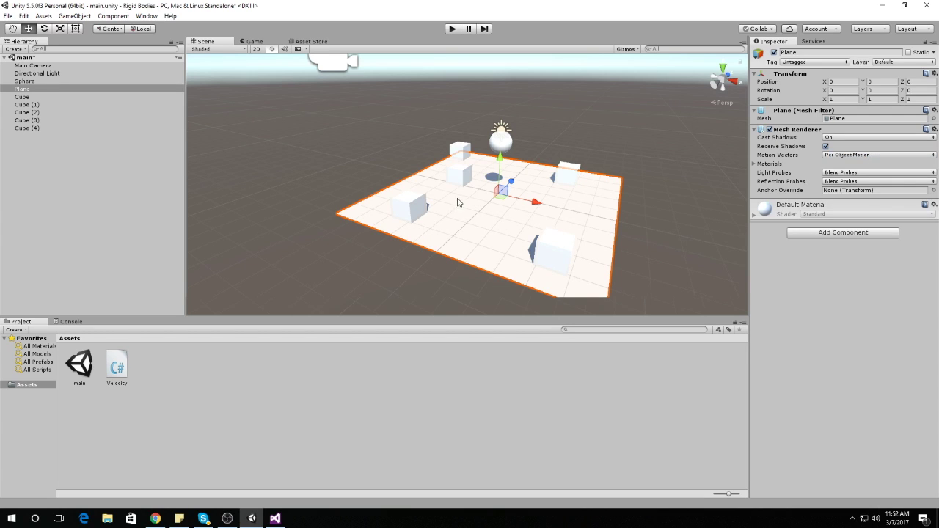
pyautogui.click(842, 233)
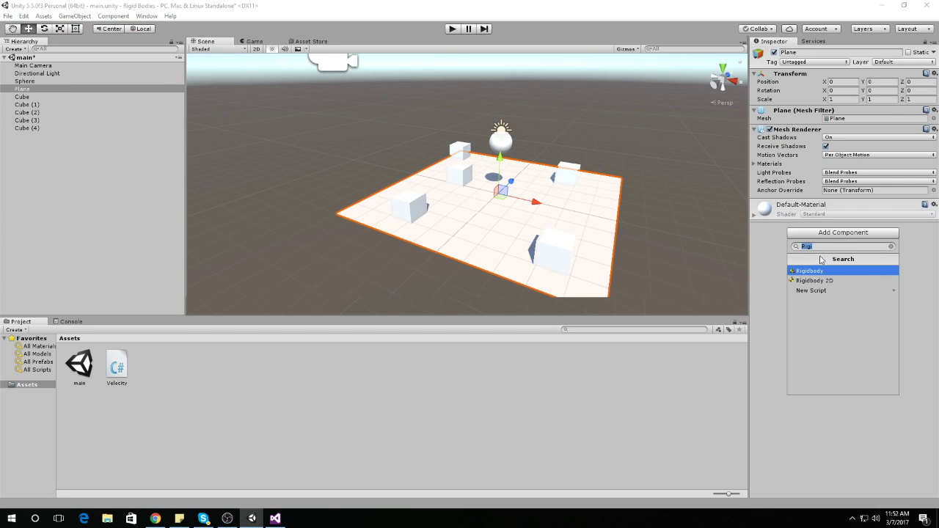
pyautogui.write('Coll')
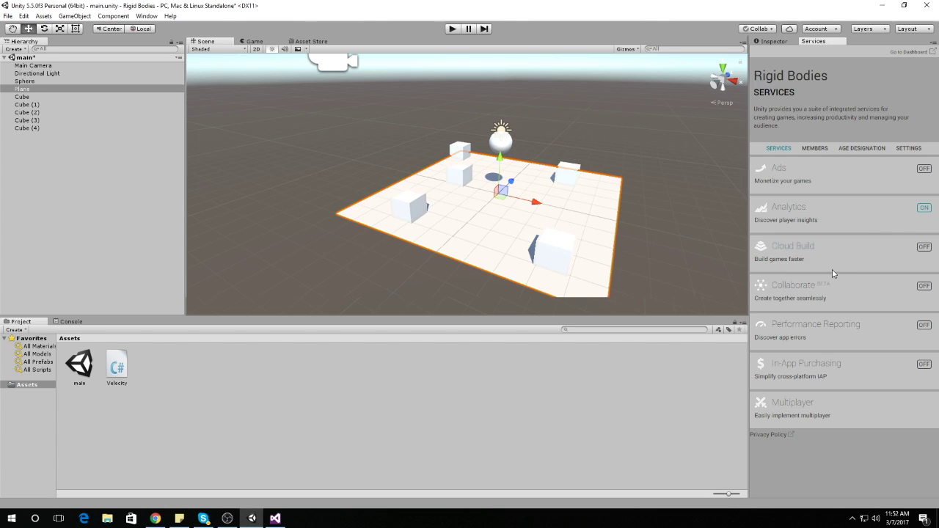
# - Frame the Plane with F and enter 5 as its Box Collider's Y size
pyautogui.click(776, 42)
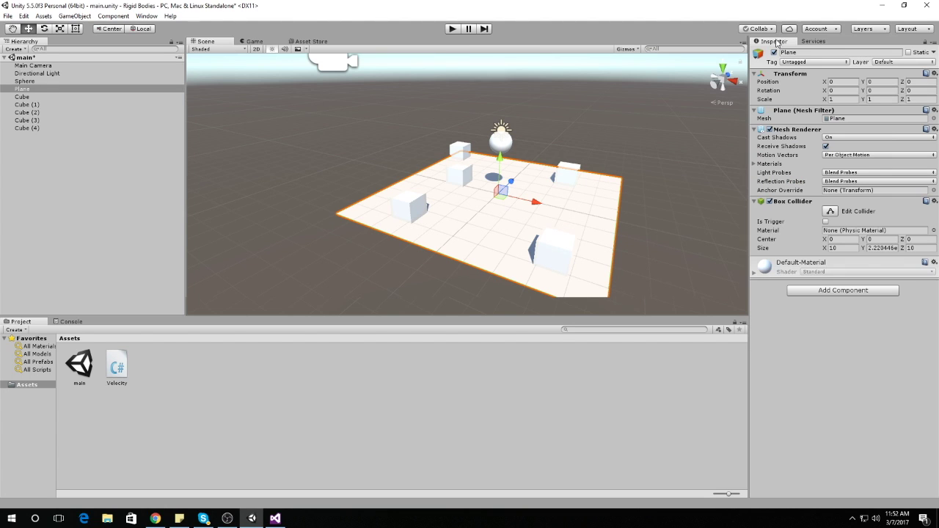
pyautogui.scroll(10, 495, 228)
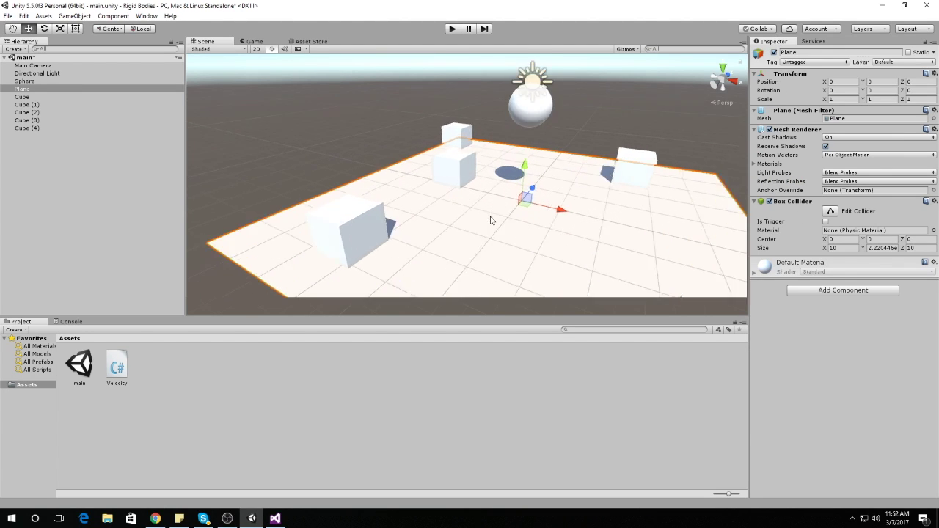
pyautogui.press('f')
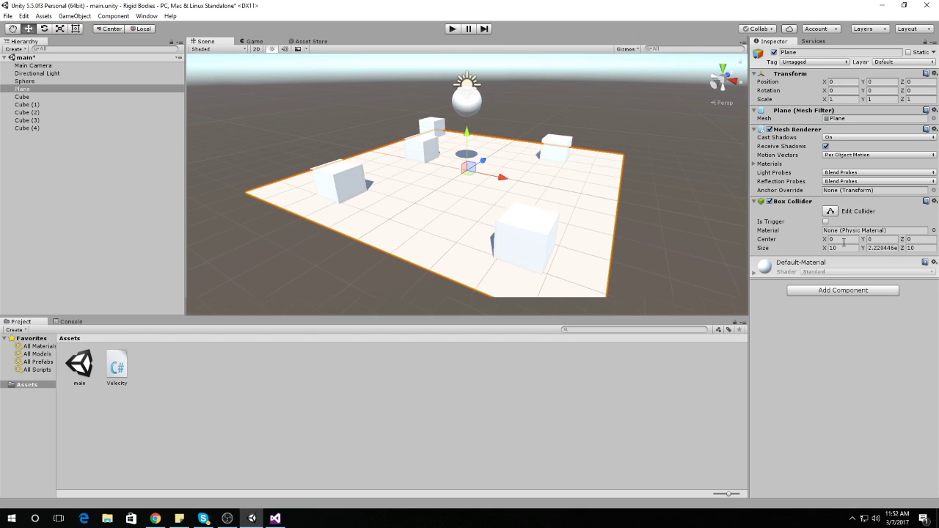
pyautogui.click(846, 248)
pyautogui.scroll(-4, 639, 231)
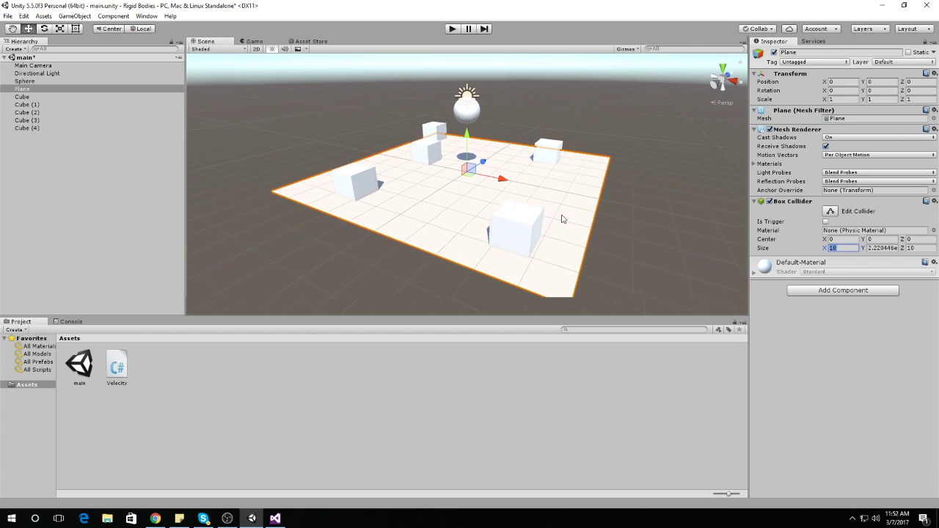
pyautogui.click(872, 248)
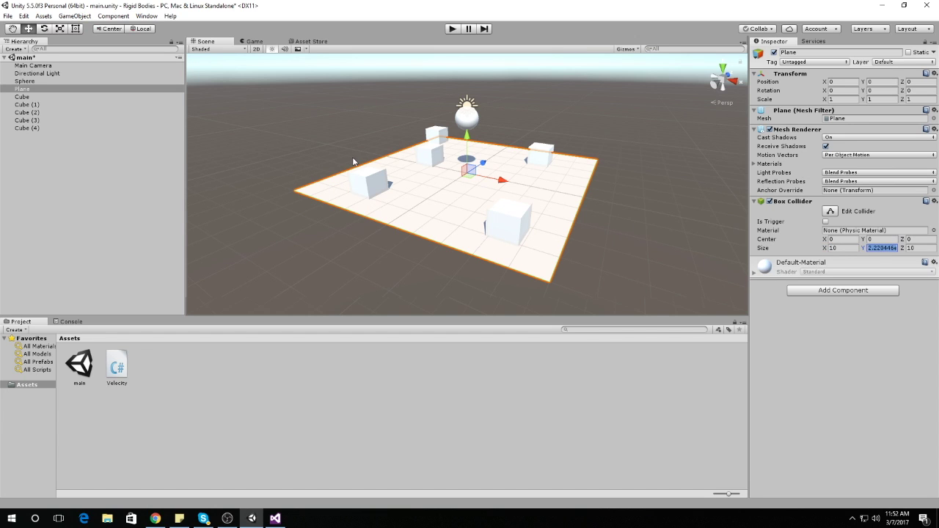
pyautogui.scroll(5, 467, 249)
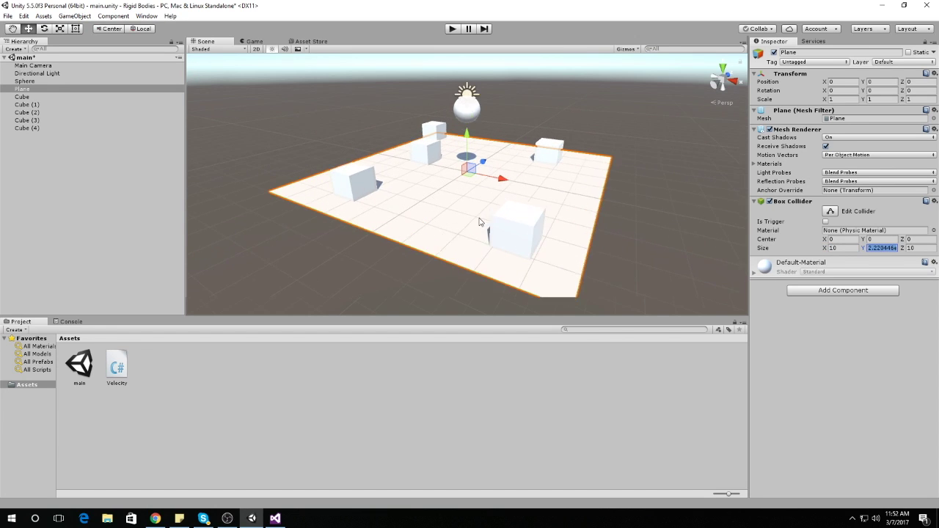
pyautogui.scroll(2, 477, 227)
pyautogui.scroll(-4, 479, 225)
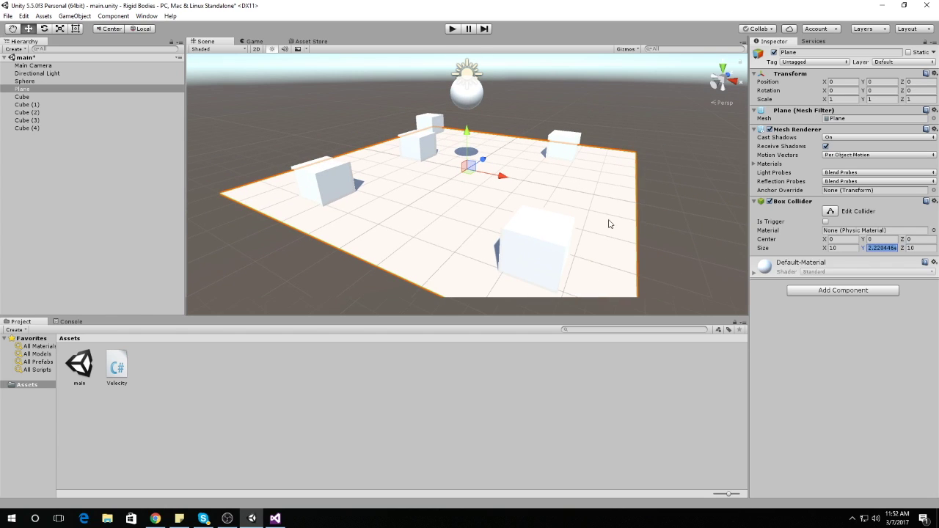
pyautogui.write('5')
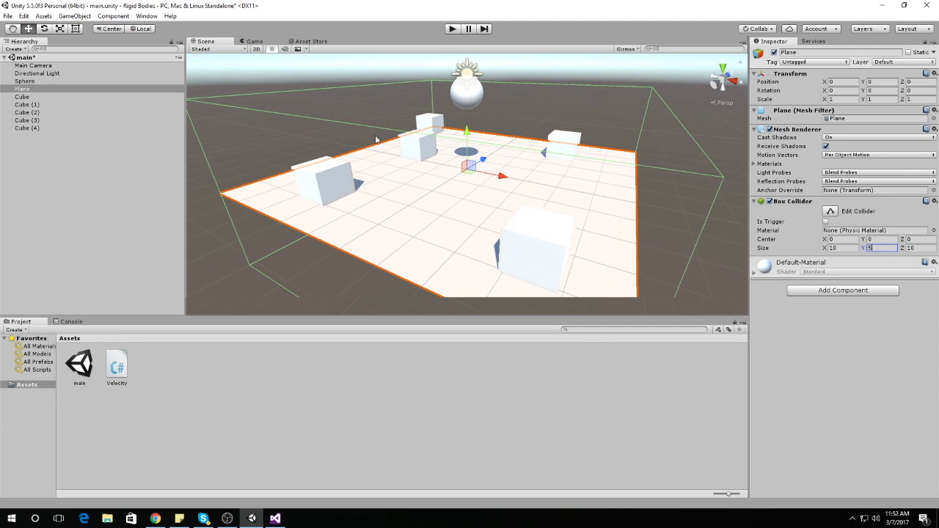
# - Change the collider's Y size to 3 and orbit the view to inspect the 10 × 3 × 10 box
pyautogui.scroll(3, 477, 212)
pyautogui.scroll(-5, 476, 213)
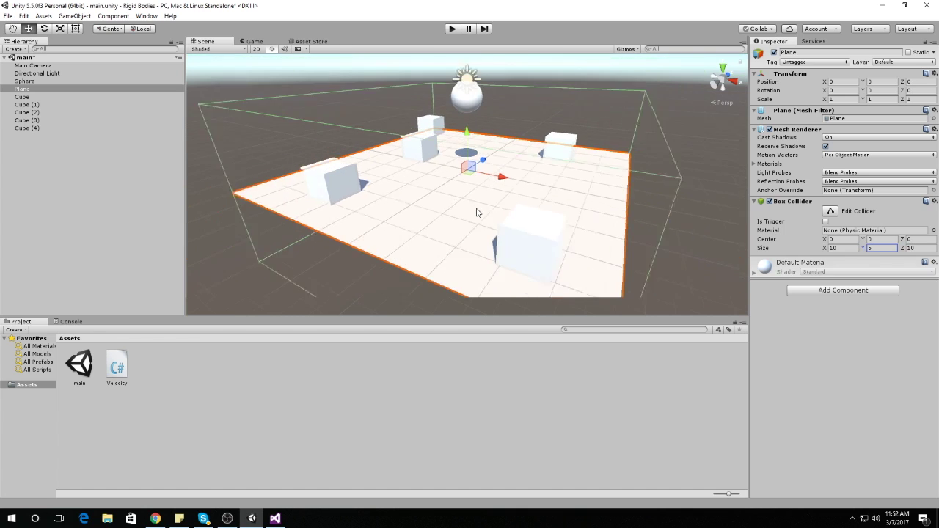
pyautogui.press('BackSpace')
pyautogui.write('3')
pyautogui.moveTo(516, 169); pyautogui.dragTo(544, 183, button='right')
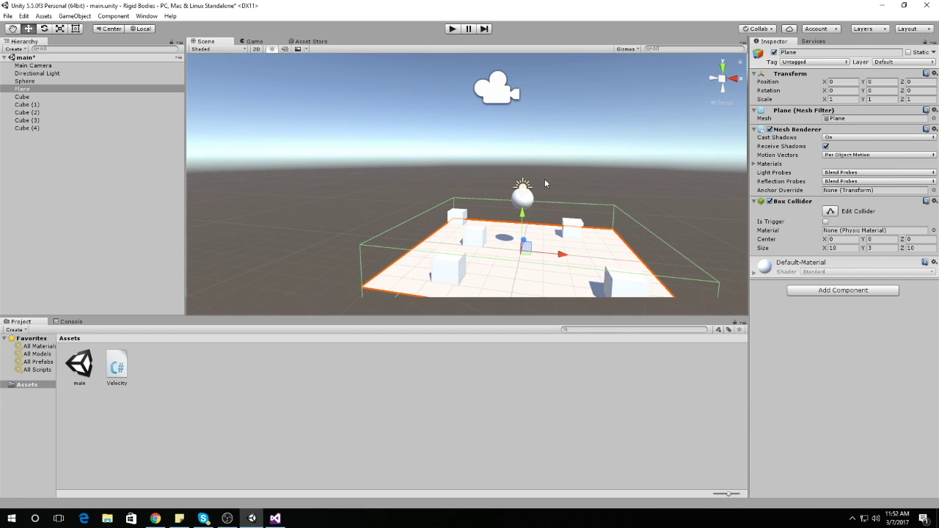
pyautogui.moveTo(553, 235); pyautogui.dragTo(565, 195, button='right')
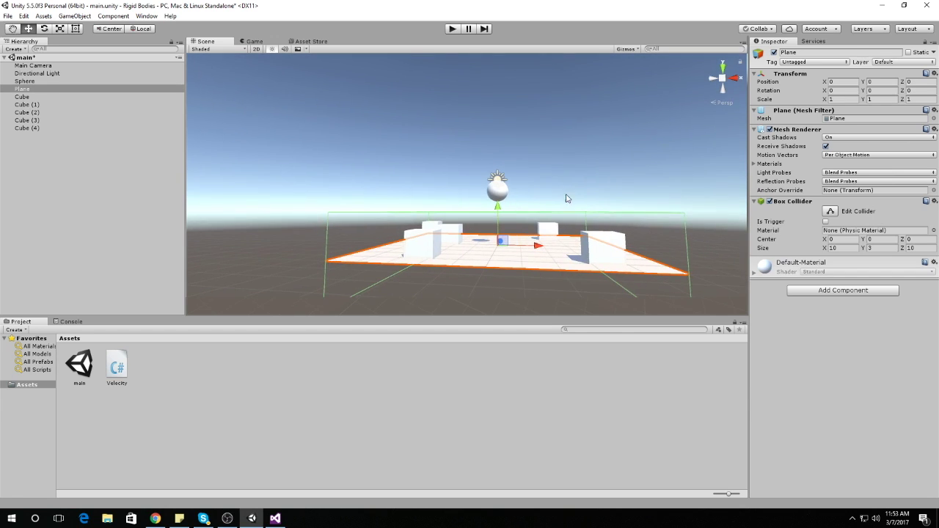
pyautogui.click(452, 28)
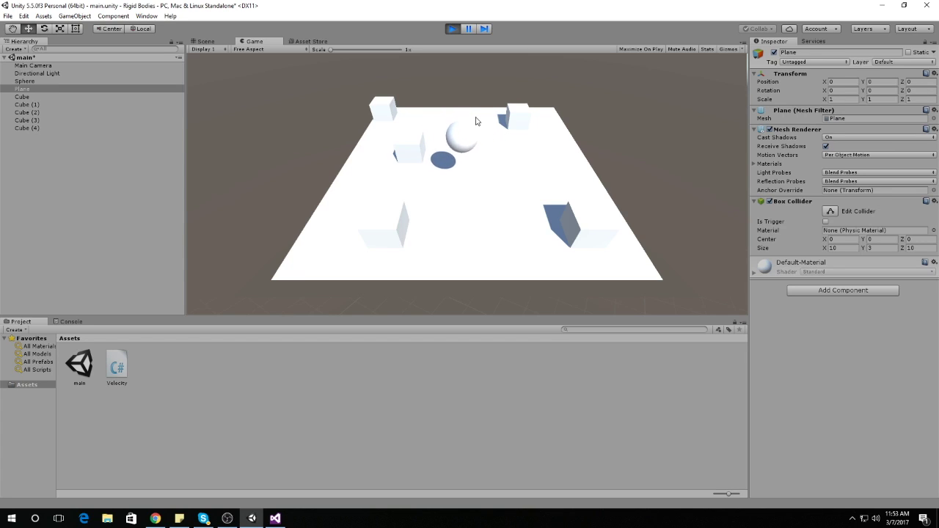
pyautogui.click(451, 28)
# - Lower the Plane's Box Collider Size Y to 0.2 and zoom out
pyautogui.click(875, 248)
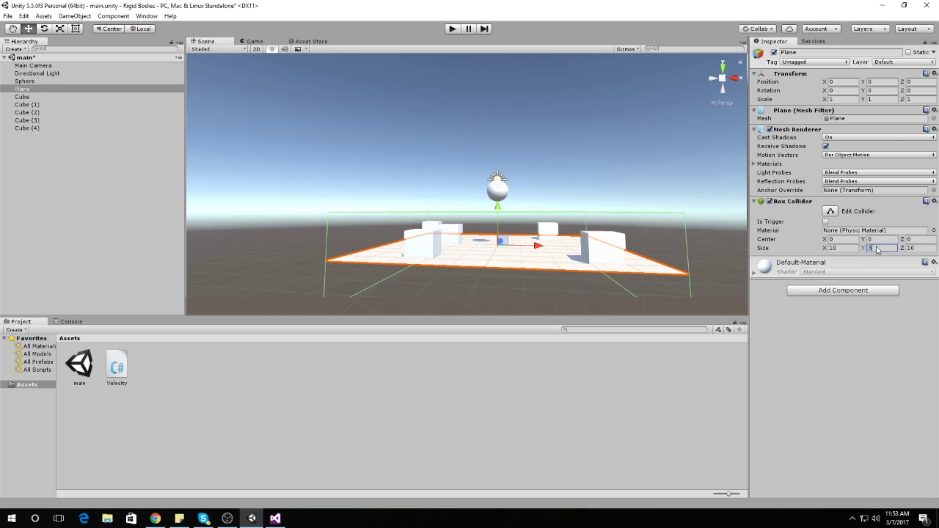
pyautogui.write('2.2')
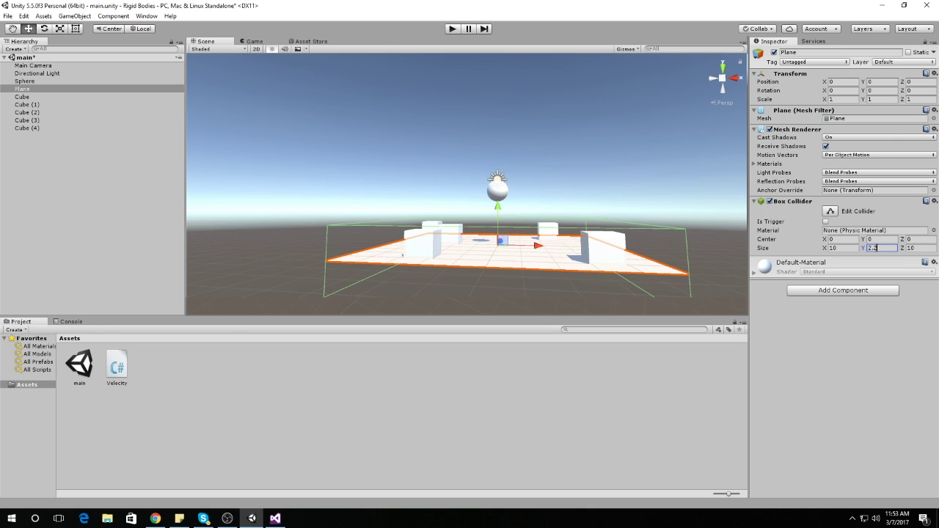
pyautogui.write('0.')
pyautogui.write('2')
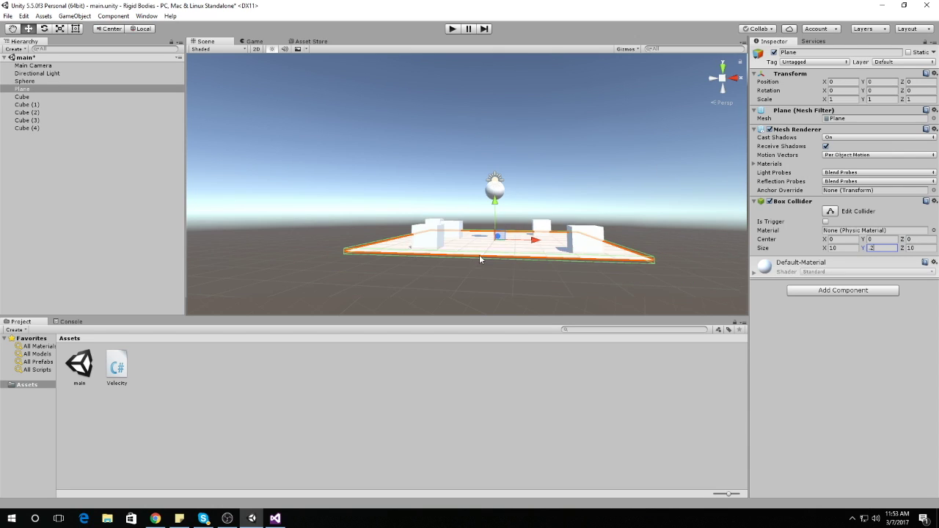
pyautogui.scroll(-3, 496, 245)
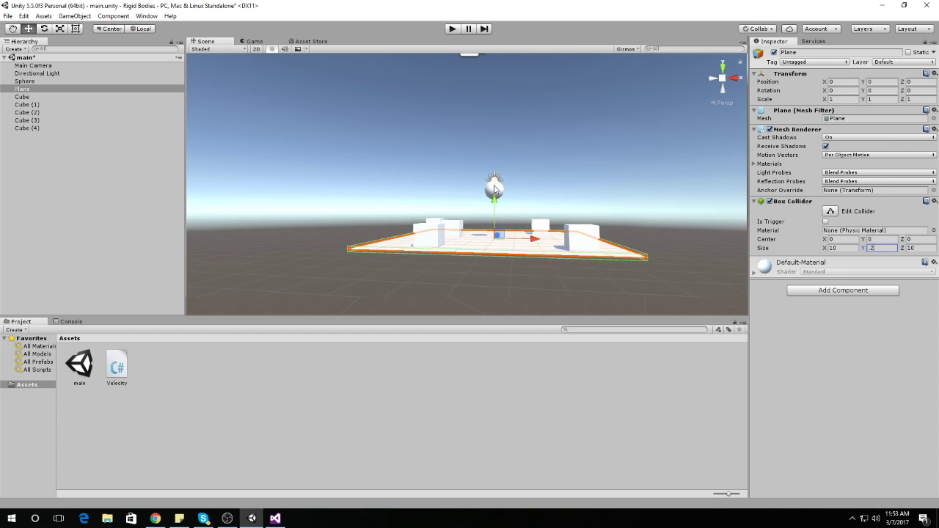
# - Select the Sphere in the Scene view to view its components
pyautogui.click(495, 190)
pyautogui.click(498, 199)
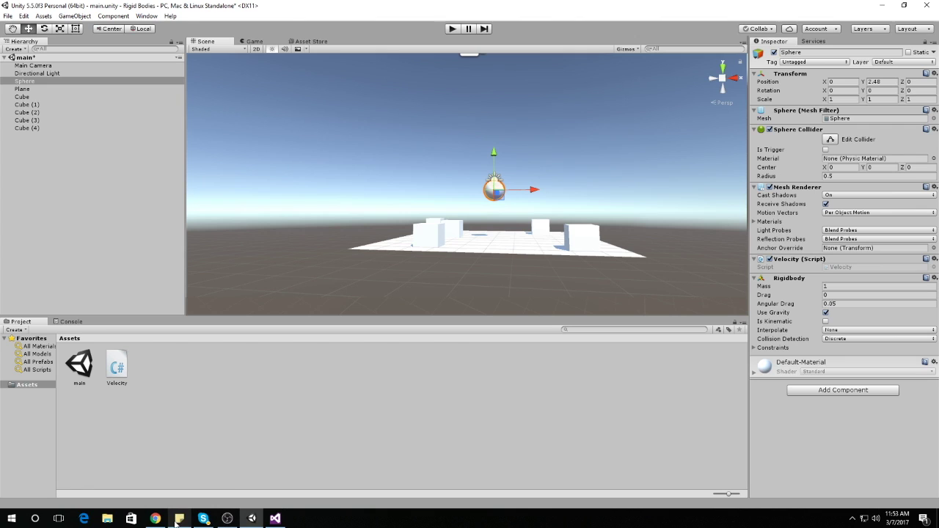
pyautogui.moveTo(177, 524)
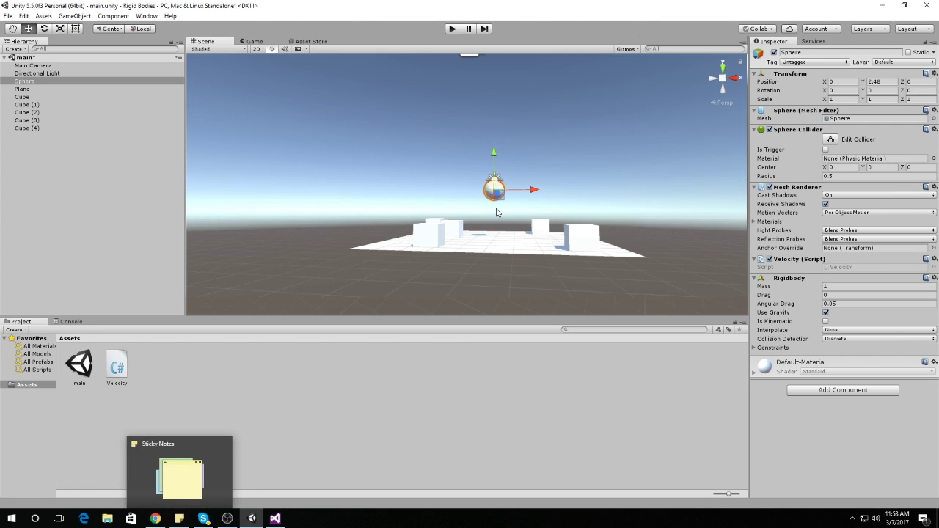
# - Add 'RigidBodies are always stopped by Collision Colliders.' to the end of the Colliders note
pyautogui.scroll(4, 483, 225)
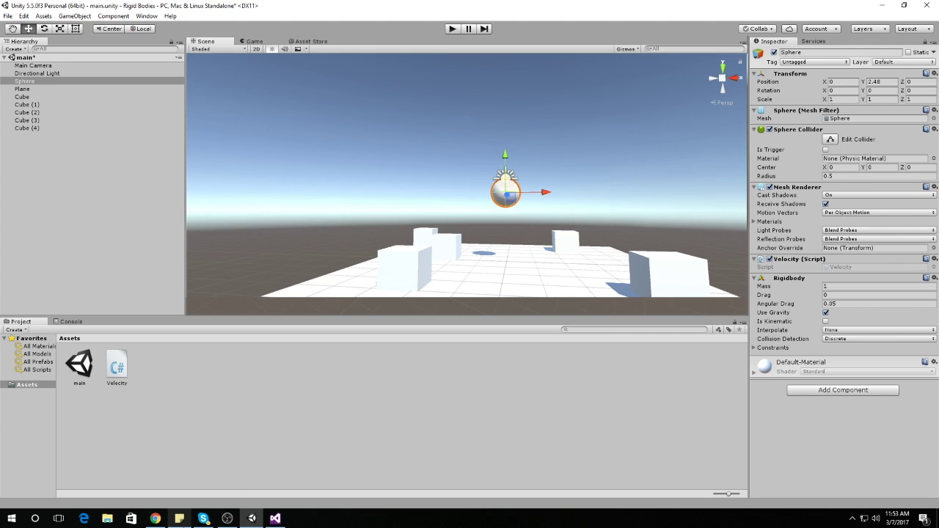
pyautogui.click(179, 519)
pyautogui.click(224, 226)
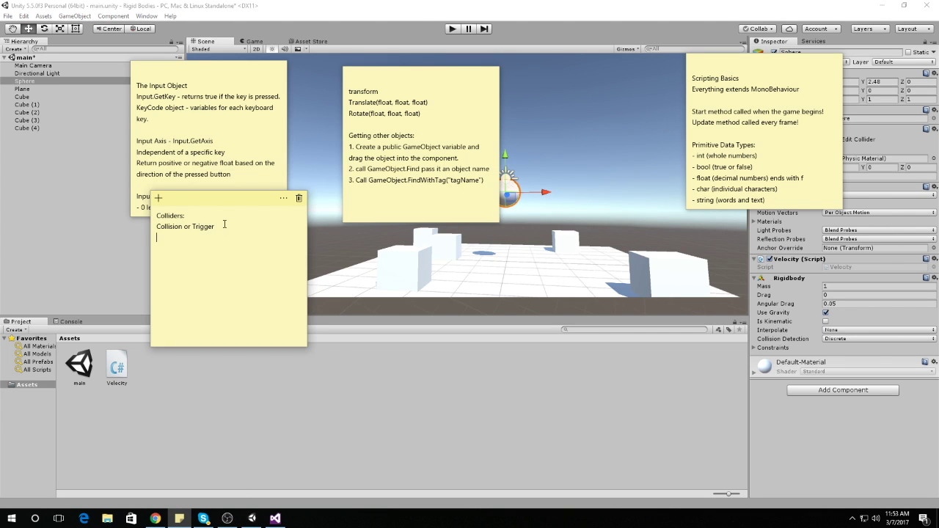
pyautogui.write('RigidBodies are always stopped by Collision Colliders.')
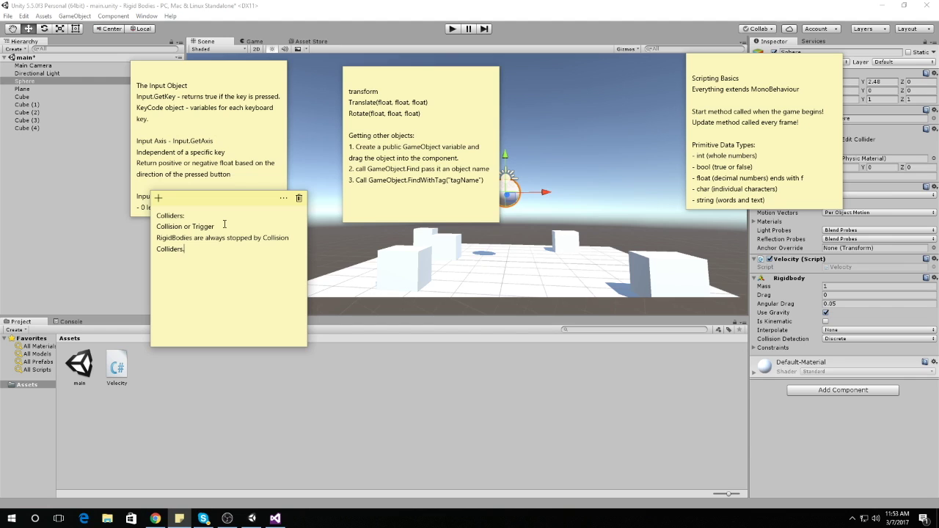
pyautogui.click(491, 298)
# - Select the Plane, then Play and stop a test run with the Sphere landing on the floor
pyautogui.click(445, 249)
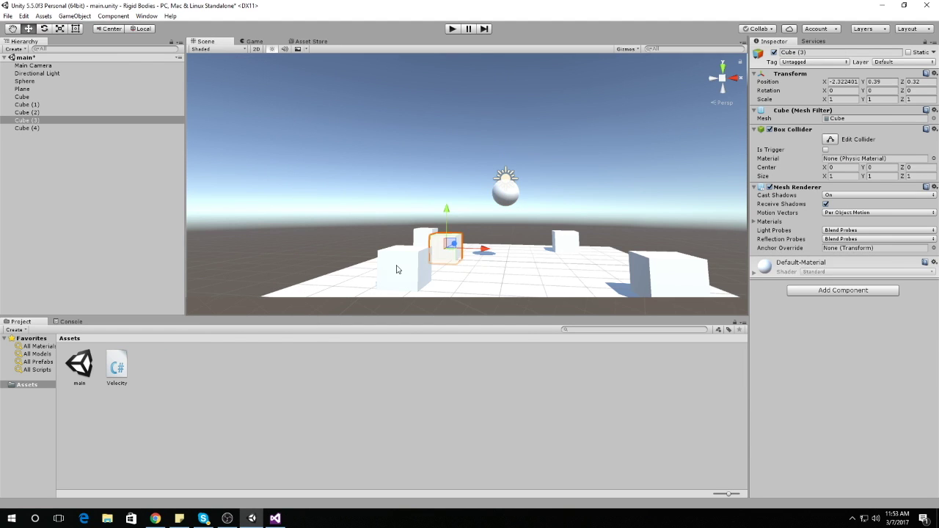
pyautogui.click(399, 268)
pyautogui.click(528, 280)
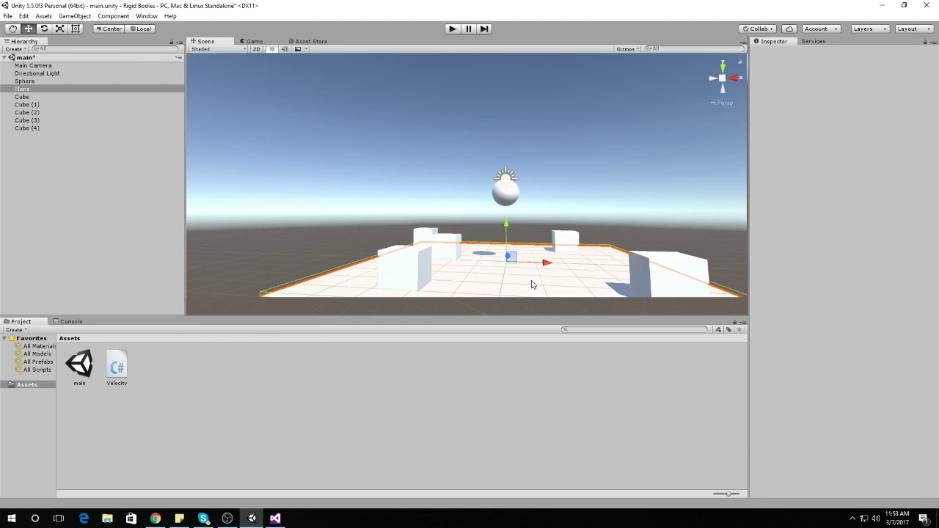
pyautogui.click(450, 29)
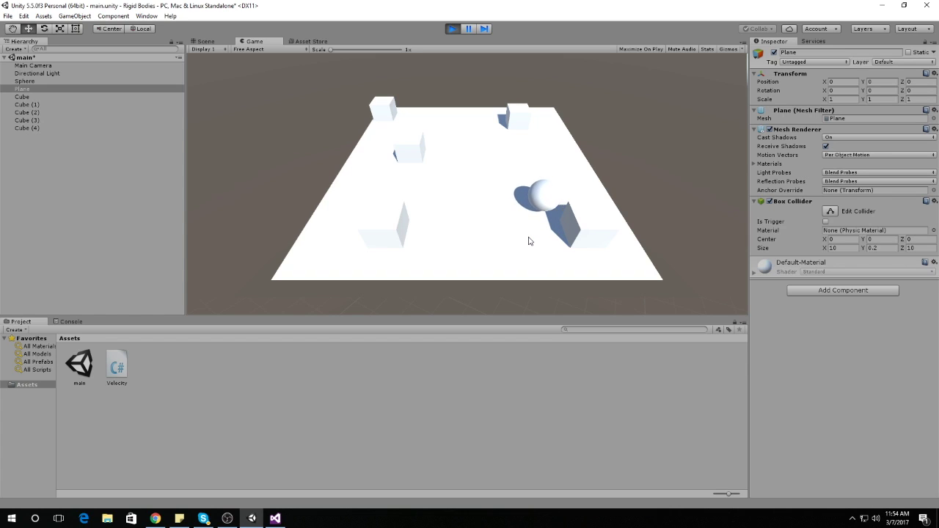
pyautogui.click(453, 28)
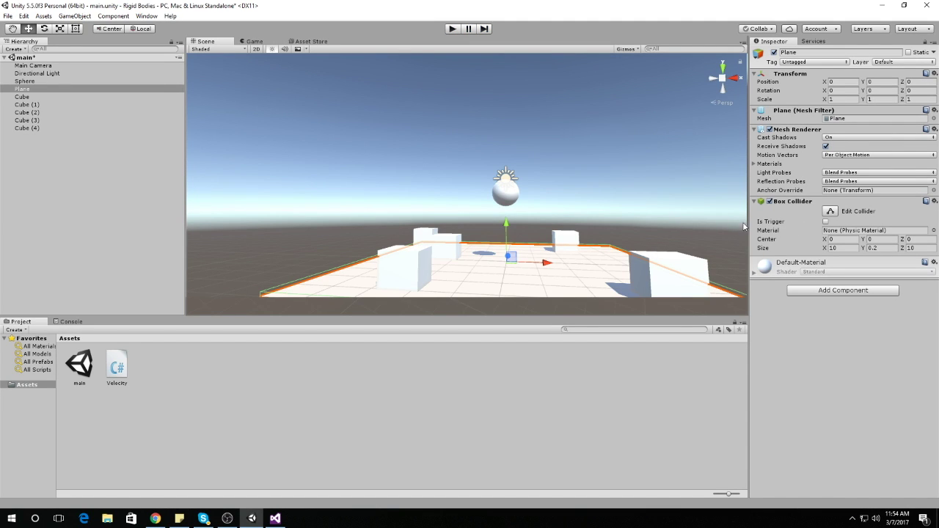
# - Add 'Trigger Colliders cause an event to happen' to the Colliders note
pyautogui.click(179, 519)
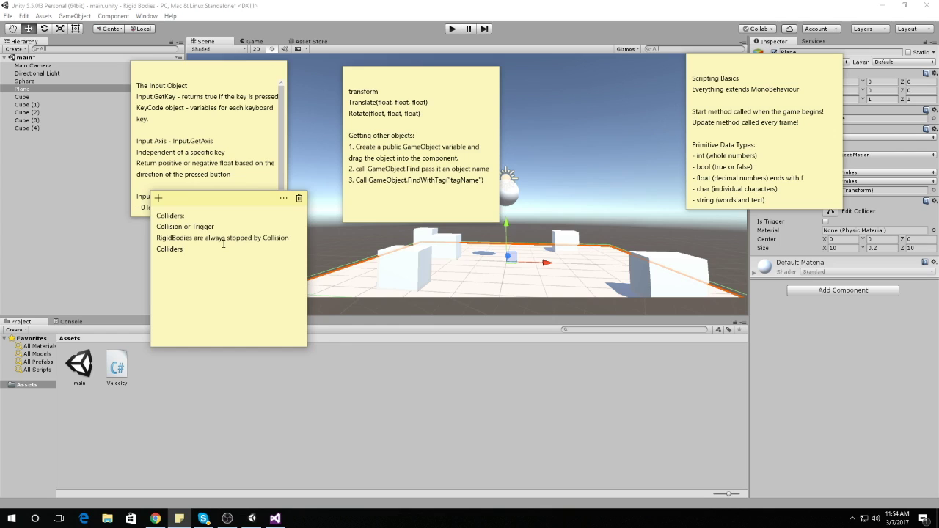
pyautogui.write('Trigger ')
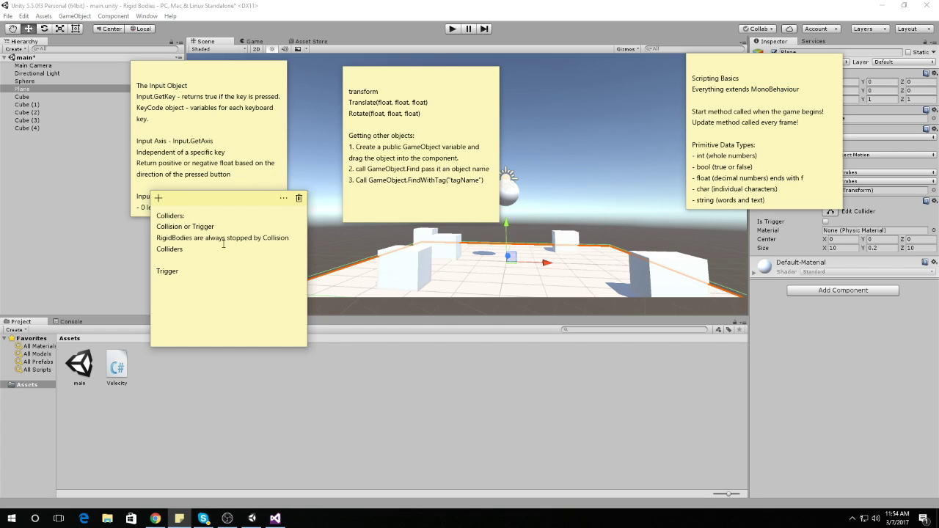
pyautogui.write('Colliders cause an event to happen.')
pyautogui.click(601, 436)
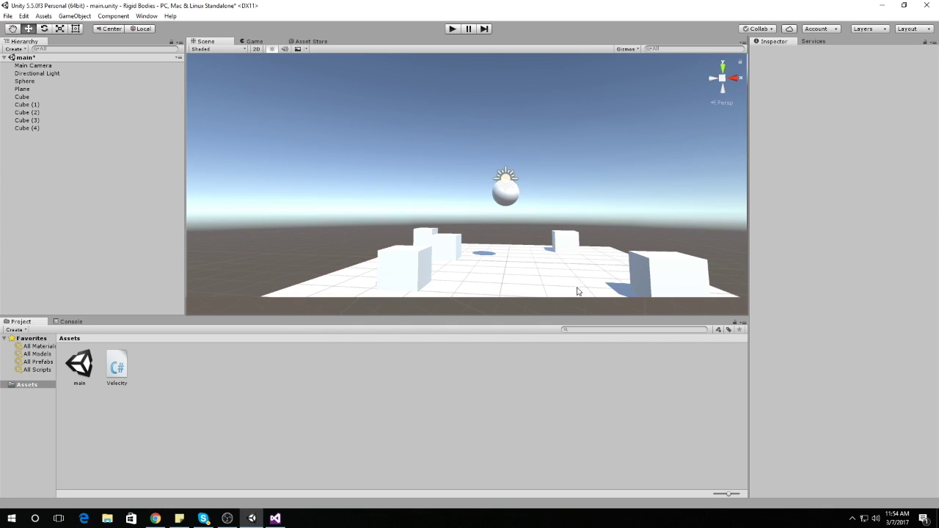
# - Select cubes in the Scene view, ending on Cube (1)
pyautogui.click(557, 246)
pyautogui.click(638, 265)
pyautogui.click(564, 236)
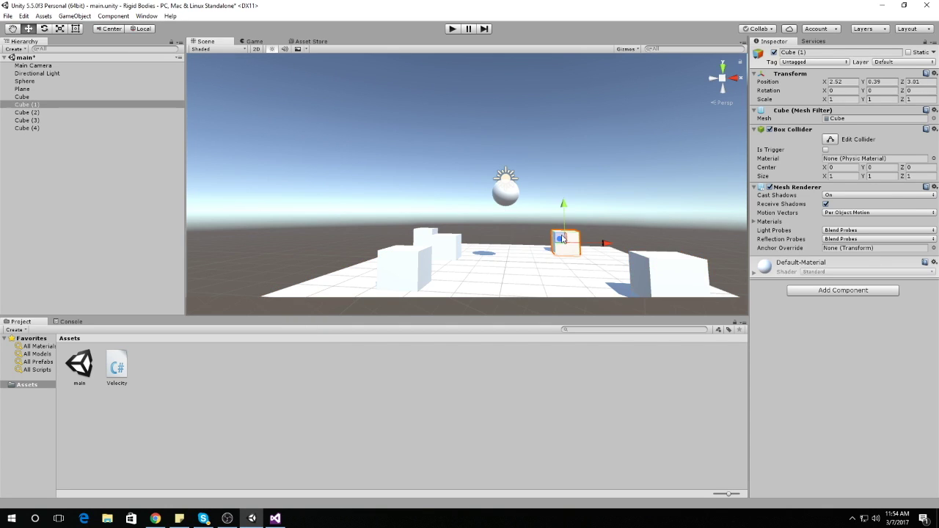
# - Tick Is Trigger on Cube (3)'s Box Collider and Play to watch the Sphere pass through it
pyautogui.click(449, 245)
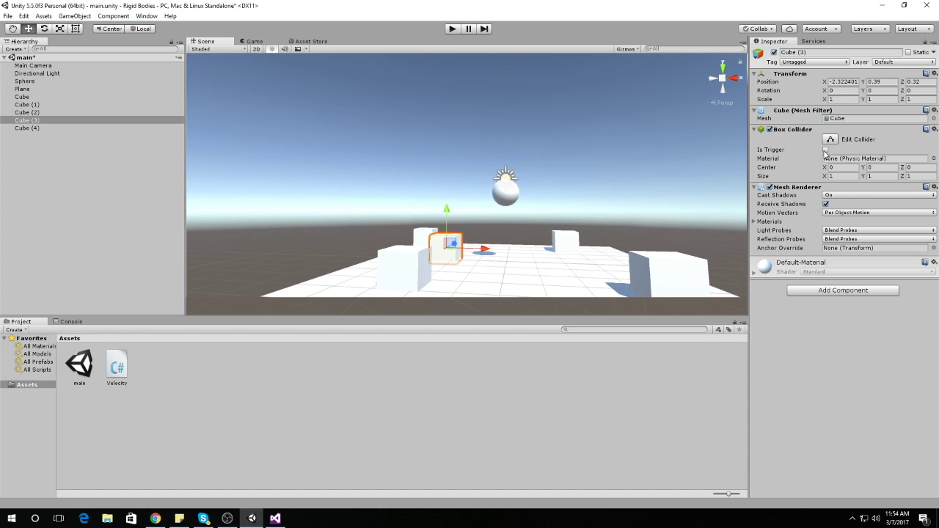
pyautogui.click(825, 150)
pyautogui.scroll(3, 555, 244)
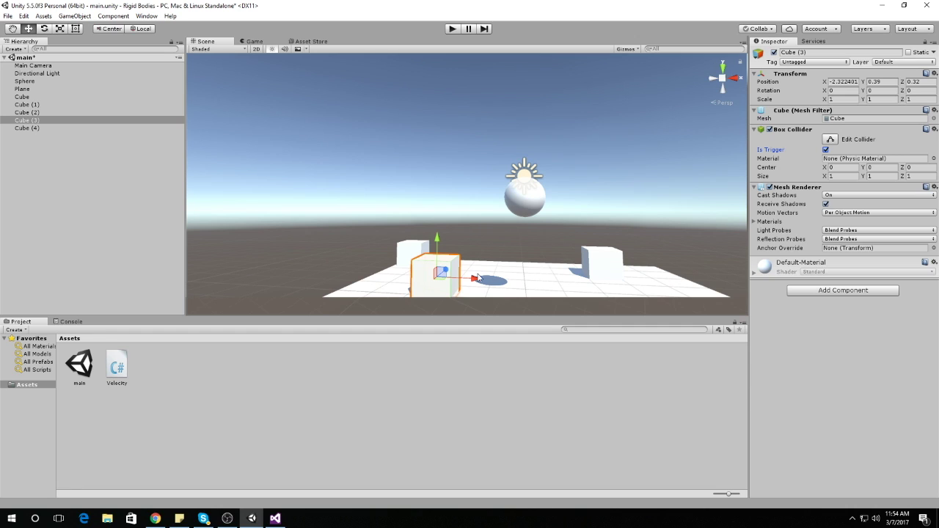
pyautogui.click(453, 29)
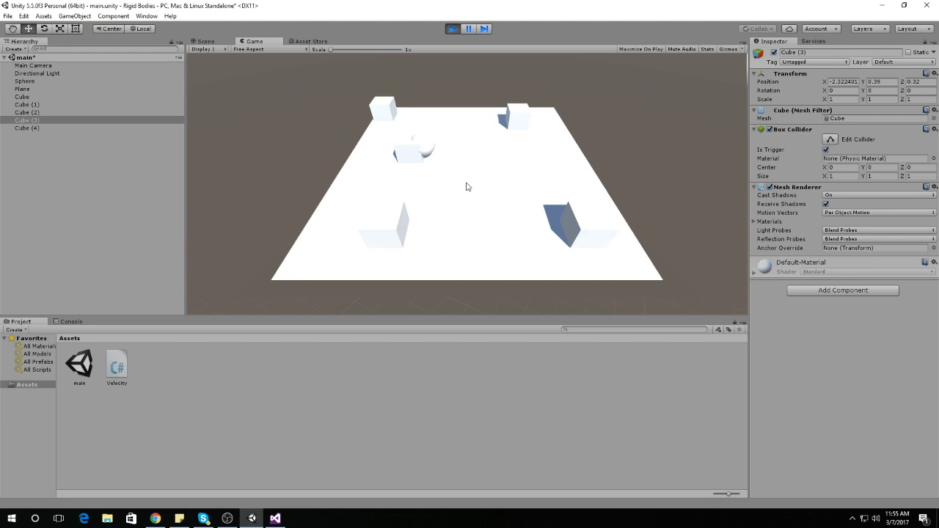
# - Stop the test, close Unity Answers and note 'Trigger colliders use the following methods:' with void OnTriggerEnter(Collider other){
pyautogui.click(452, 29)
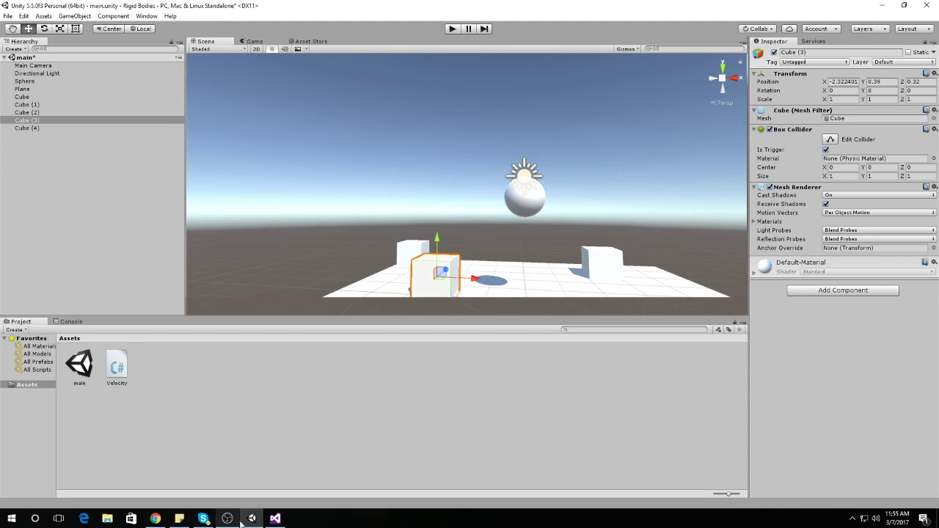
pyautogui.click(155, 518)
pyautogui.click(179, 519)
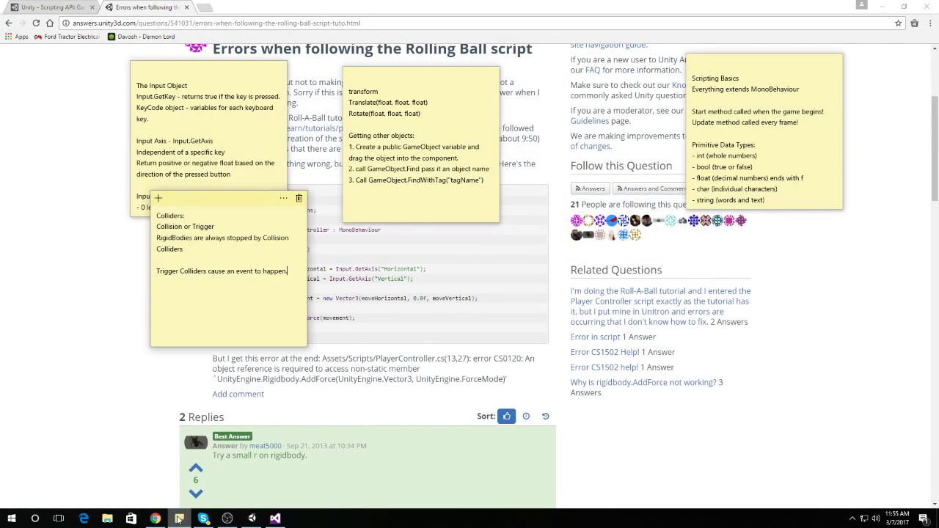
pyautogui.click(926, 6)
pyautogui.click(417, 194)
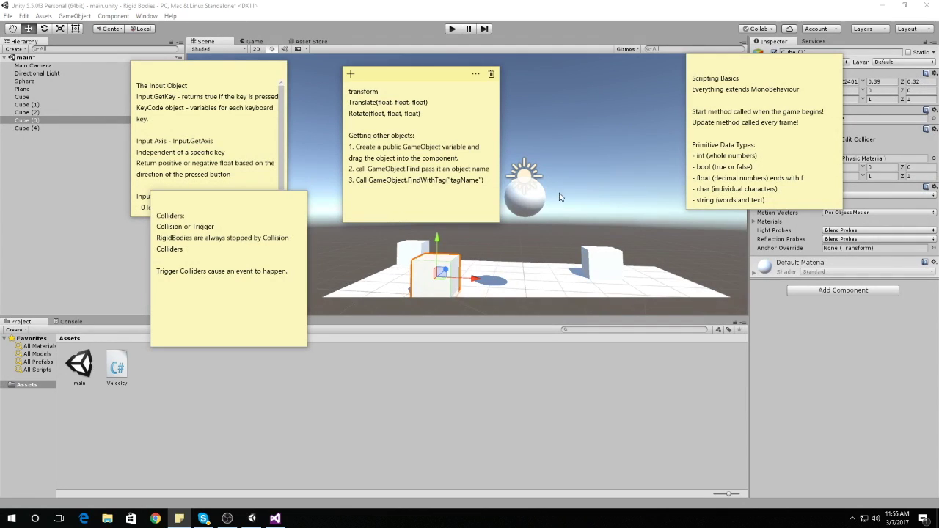
pyautogui.click(291, 273)
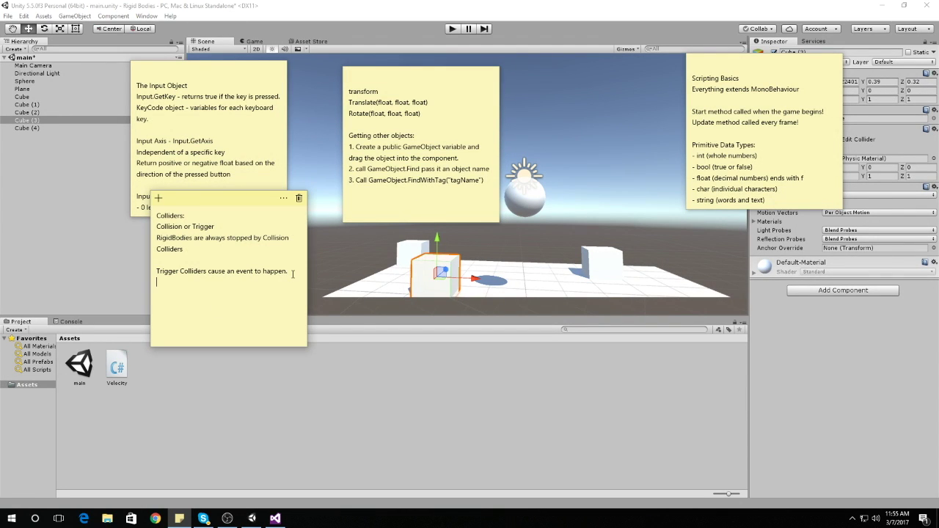
pyautogui.write('Trigger colliders use the following methods:')
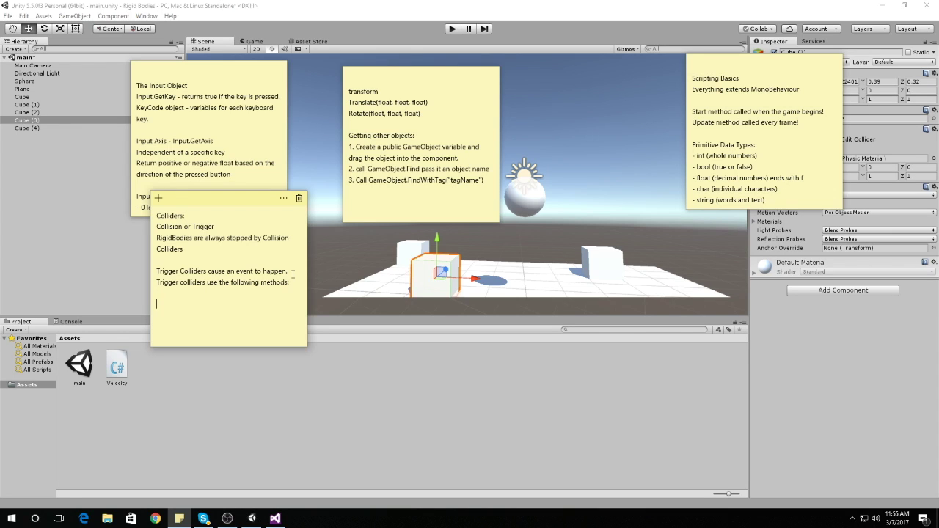
pyautogui.write('void OnTriggerEnter(Collider other){')
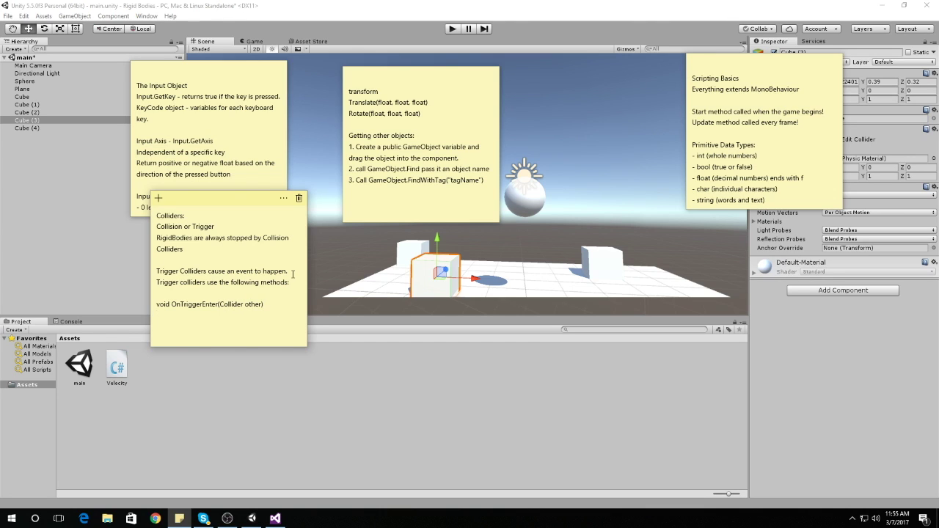
# - Duplicate the OnTriggerEnter line twice, renaming the copies to OnTriggerExit and OnTriggerStay
pyautogui.moveTo(272, 303); pyautogui.dragTo(149, 301)
pyautogui.hotkey('ctrl', 'c')
pyautogui.doubleClick(175, 317)
pyautogui.hotkey('ctrl', 'v')
pyautogui.moveTo(202, 316); pyautogui.dragTo(222, 315)
pyautogui.write('Exit')
pyautogui.hotkey('ctrl', 'v')
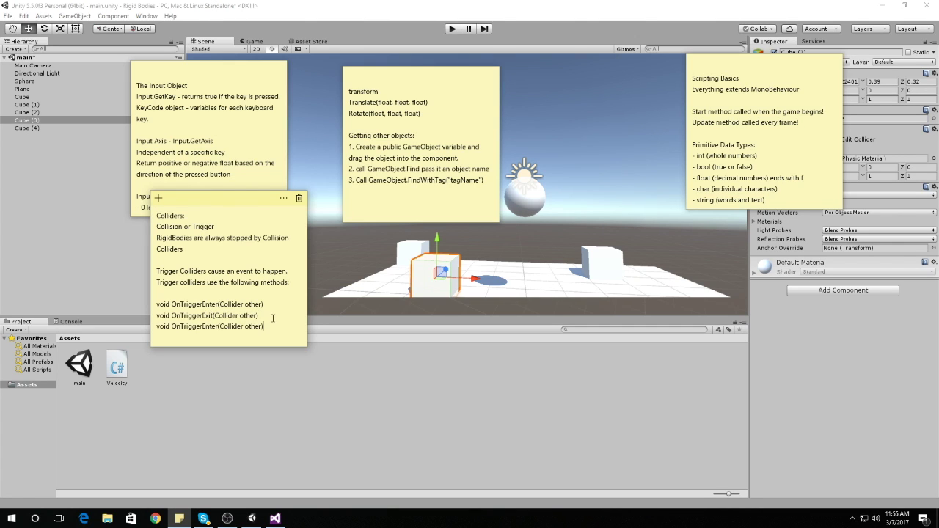
pyautogui.moveTo(202, 327); pyautogui.dragTo(216, 329)
pyautogui.write('Stay')
# - Bring Unity in front of the sticky notes, re-angle the scene camera and select the Sphere
pyautogui.click(567, 6)
pyautogui.scroll(2, 548, 154)
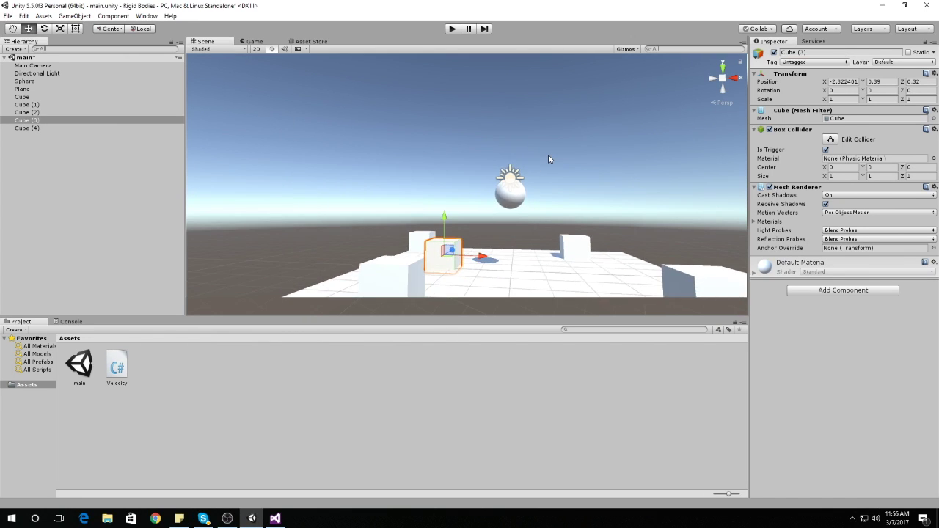
pyautogui.keyDown('alt'); pyautogui.moveTo(553, 166); pyautogui.dragTo(447, 152); pyautogui.keyUp('alt')
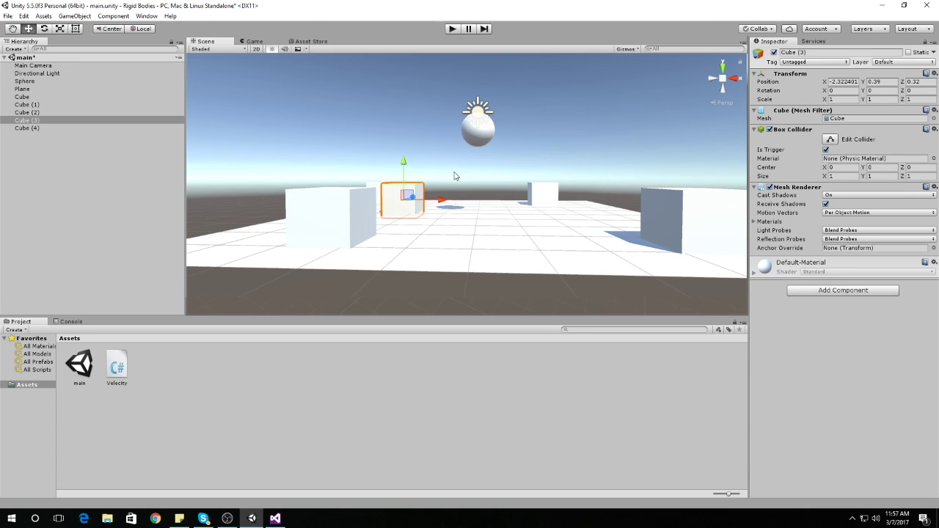
pyautogui.click(488, 131)
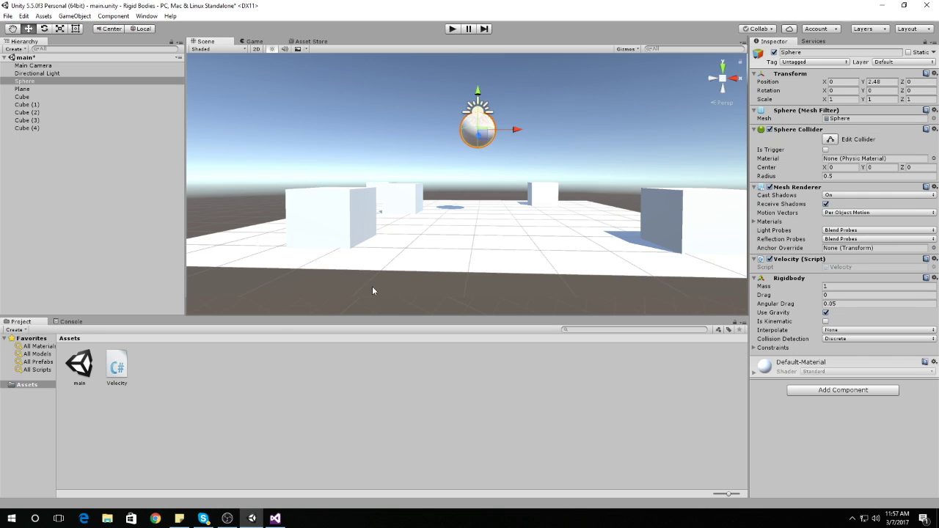
# - Review the Velocity script, which sets Rigidbody velocity from horizontal and vertical input
pyautogui.doubleClick(117, 368)
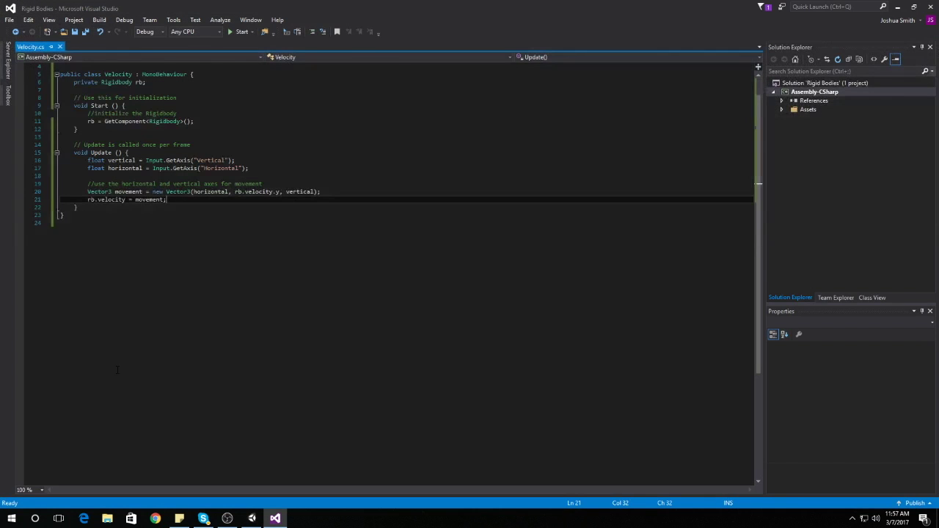
pyautogui.click(112, 209)
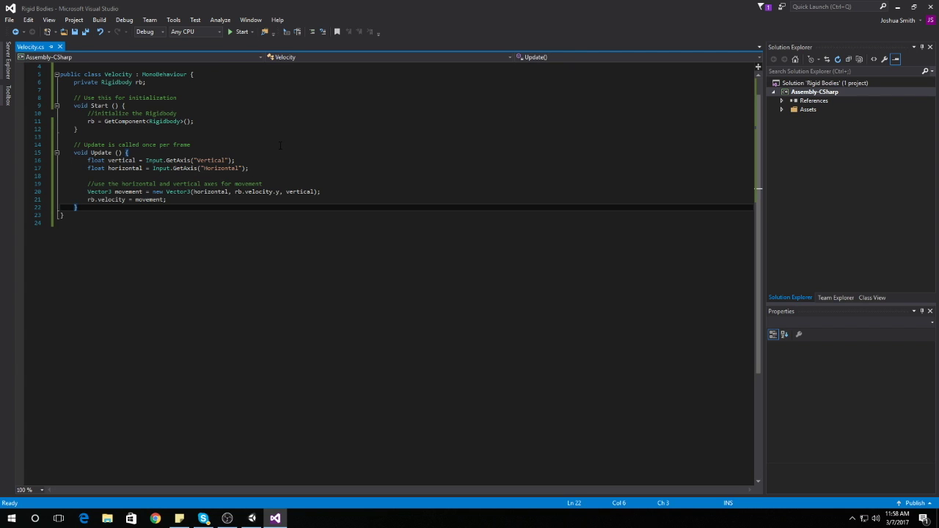
pyautogui.click(897, 6)
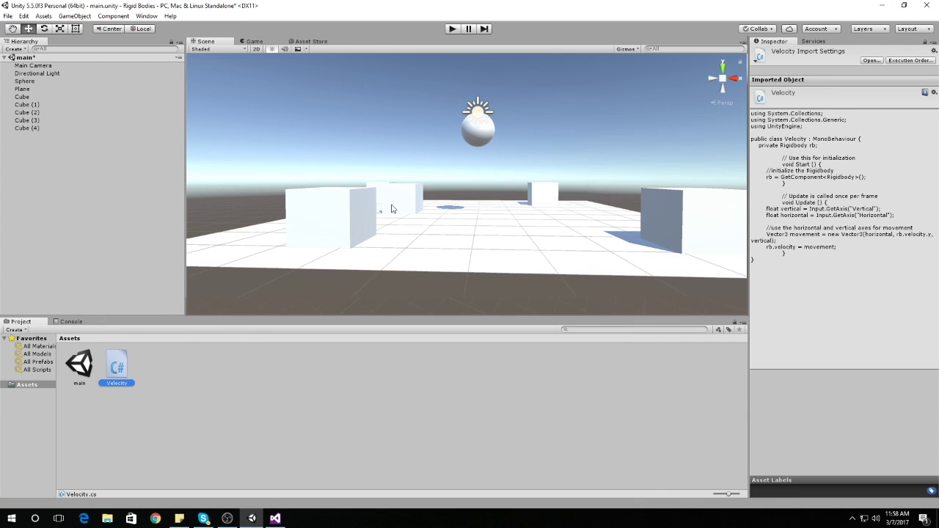
# - Select the trigger cube Cube (3) and tilt the scene camera down toward the floor
pyautogui.click(406, 203)
pyautogui.scroll(5, 406, 205)
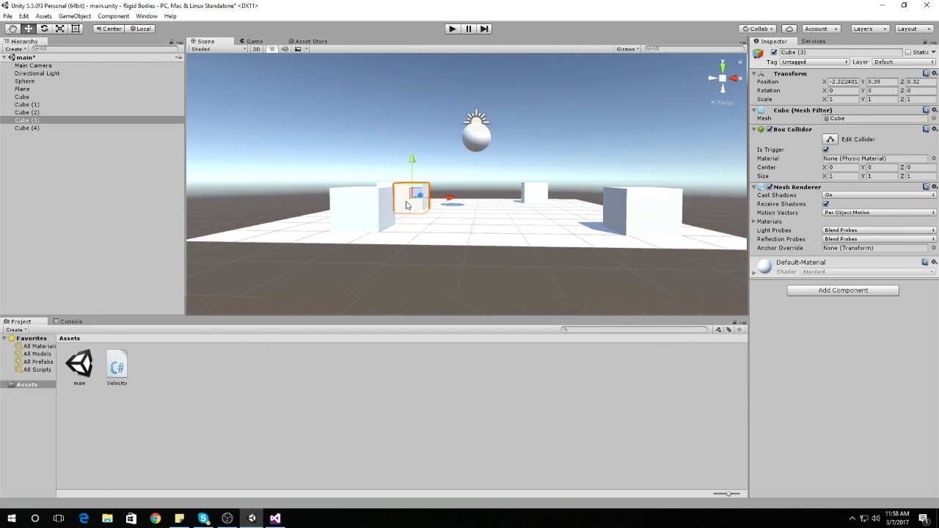
pyautogui.scroll(-4, 406, 205)
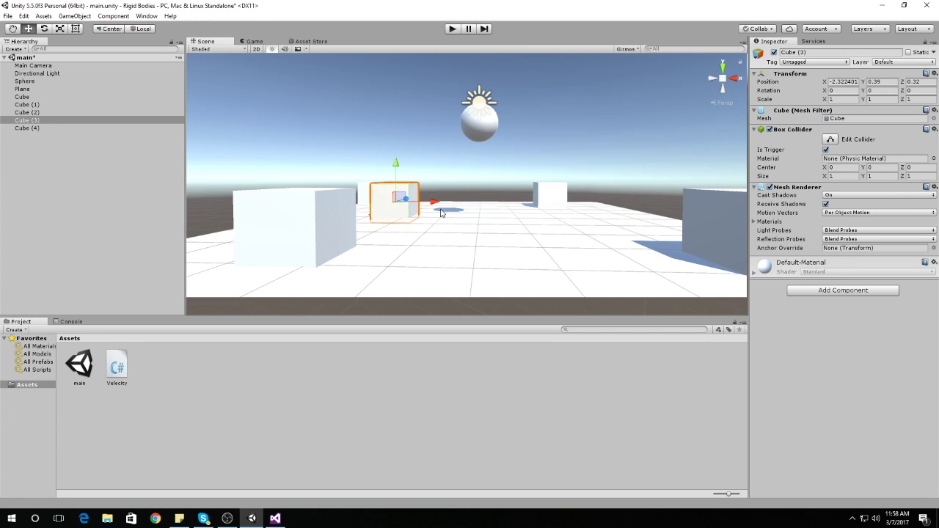
pyautogui.moveTo(443, 212); pyautogui.dragTo(440, 232, button='right')
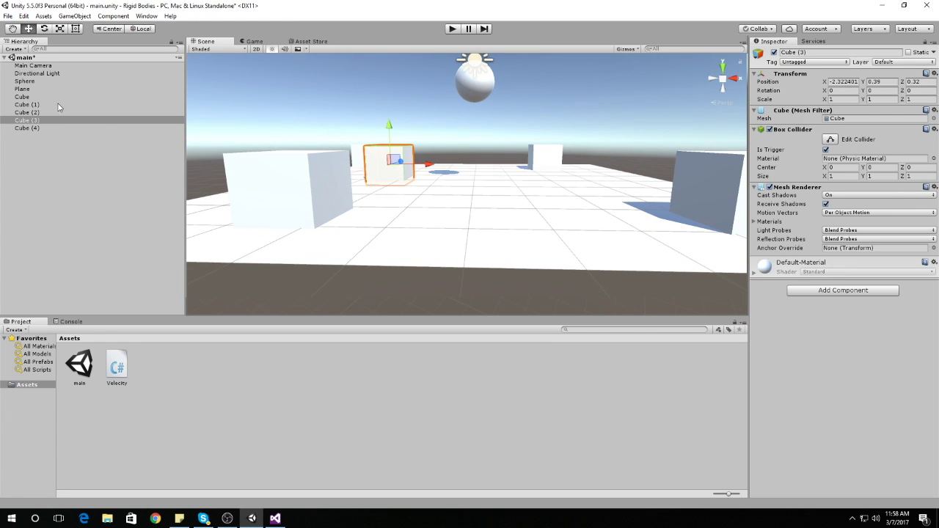
# - Add a C# script named CubeTrigger to Assets and open it in Visual Studio
pyautogui.click(168, 364)
pyautogui.rightClick(168, 363)
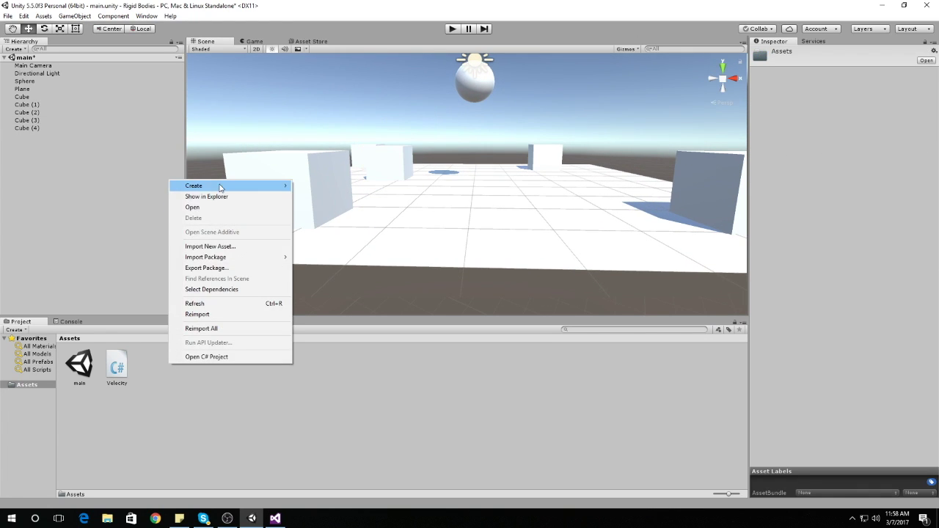
pyautogui.moveTo(242, 187)
pyautogui.click(318, 199)
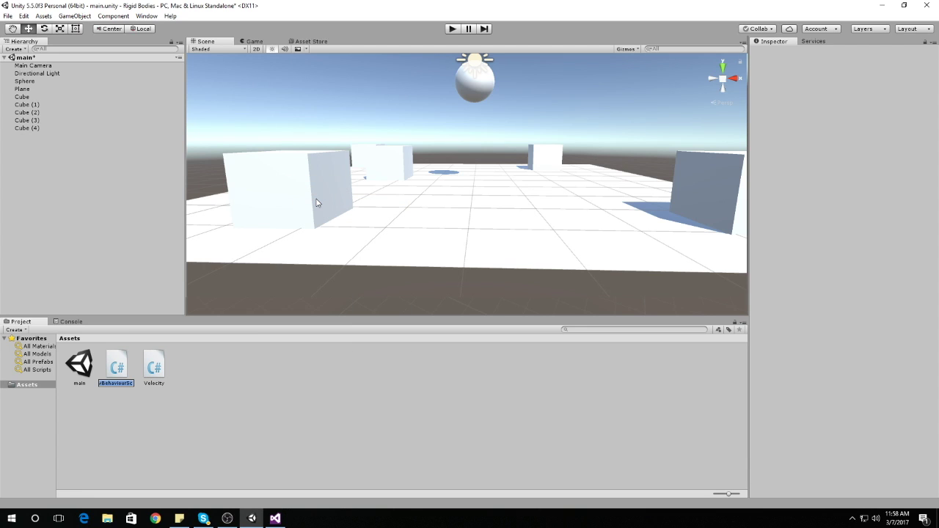
pyautogui.write('CubeTrigger')
pyautogui.press('Return')
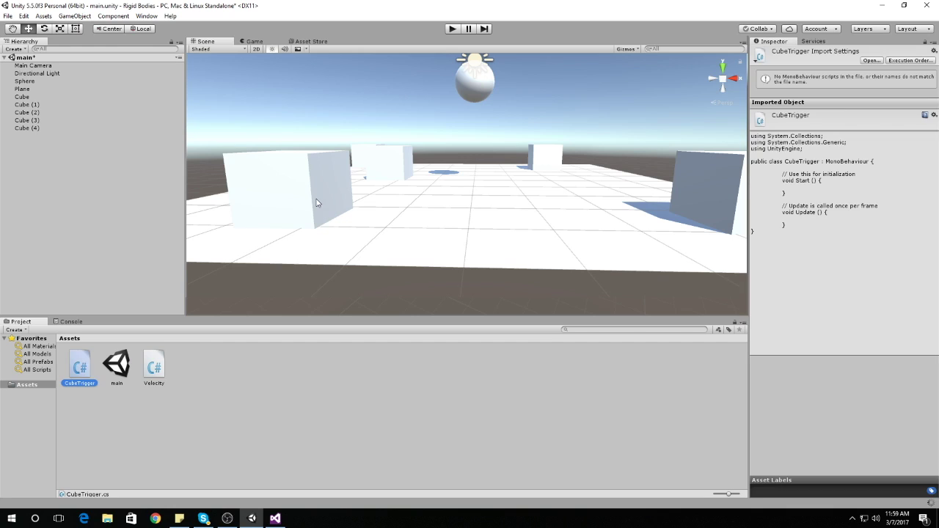
pyautogui.doubleClick(81, 369)
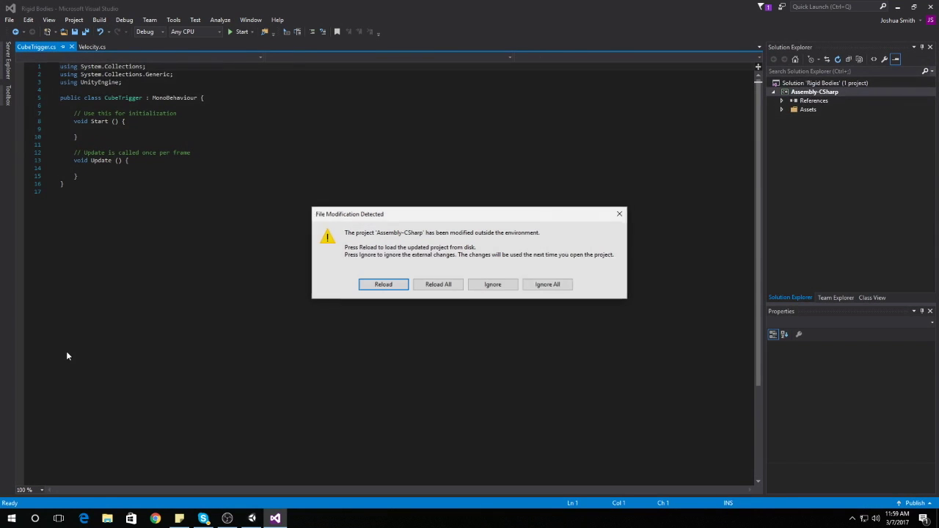
# - Reload the project and add an onTriggerEnter(Collider other) method below Update
pyautogui.click(399, 287)
pyautogui.click(112, 174)
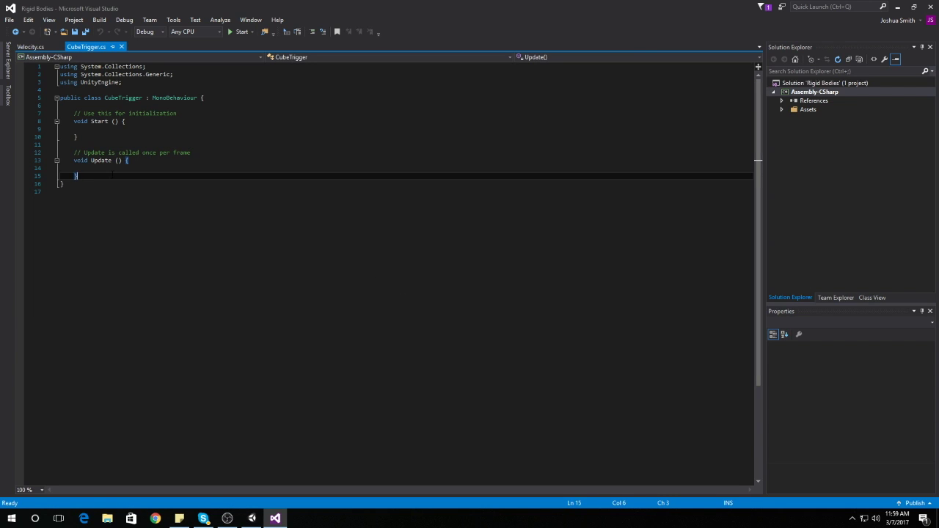
pyautogui.press('Return')
pyautogui.press('Return')
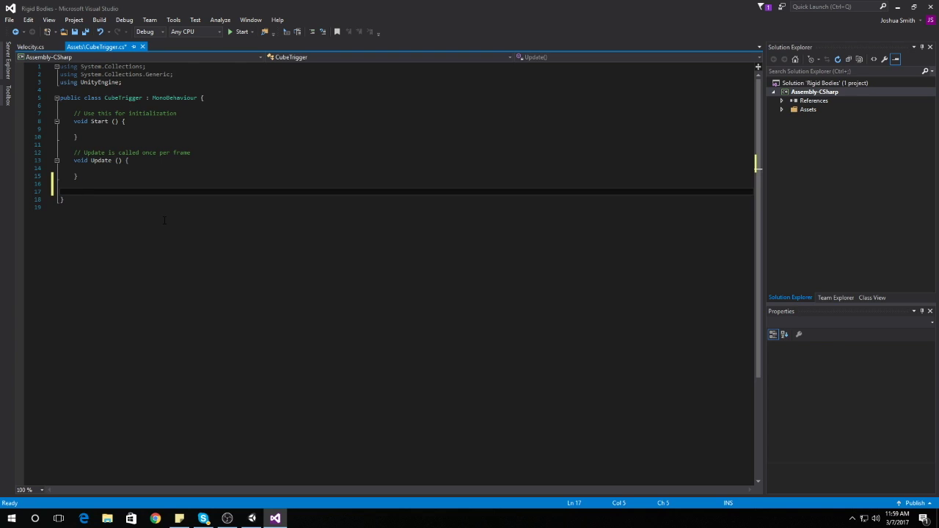
pyautogui.write('void onTriggerEnter(Collider ')
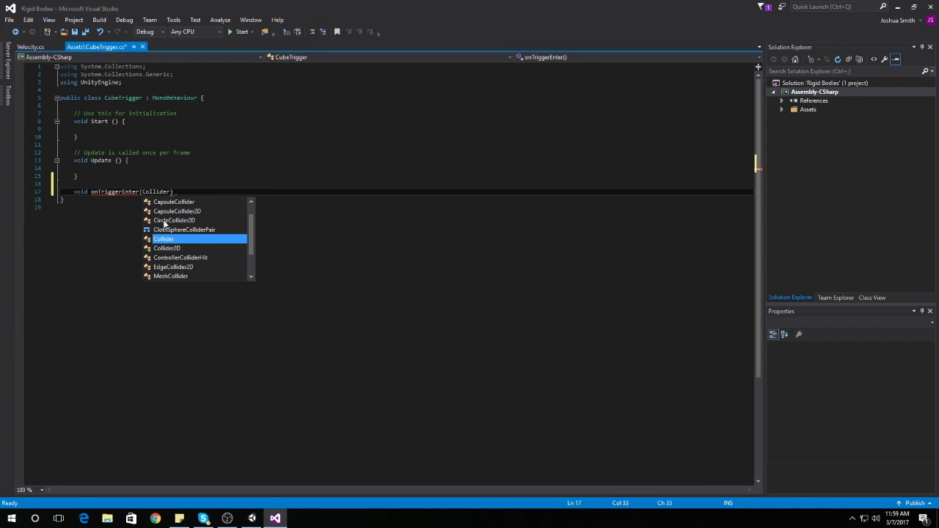
pyautogui.write('other')
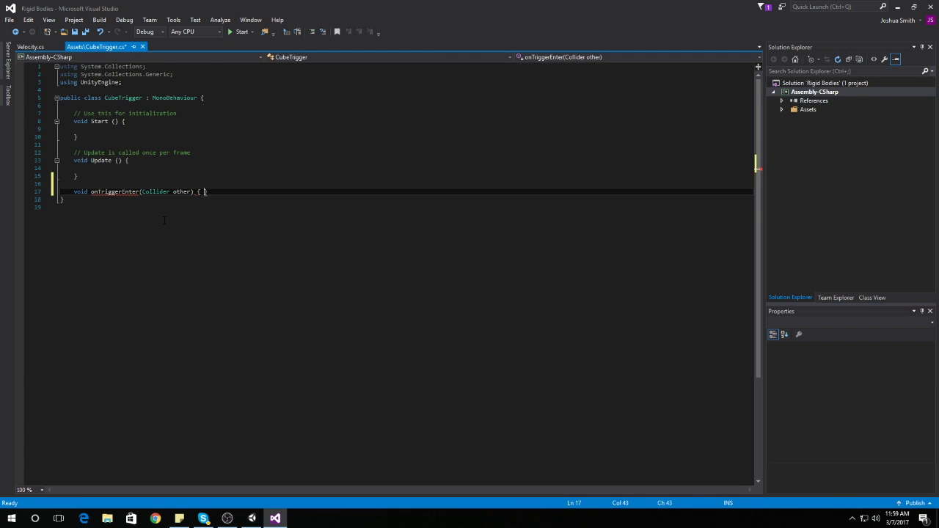
pyautogui.write(' {')
pyautogui.press('Return')
pyautogui.doubleClick(182, 192)
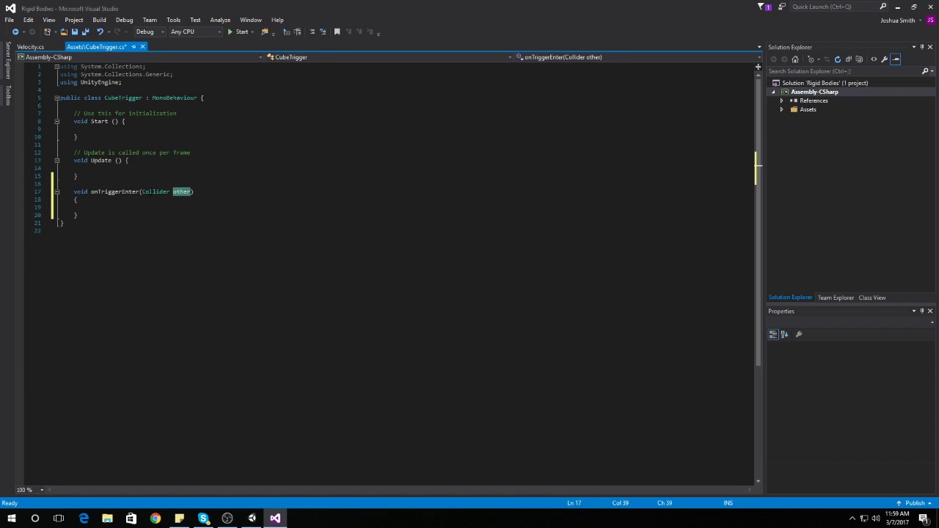
pyautogui.doubleClick(156, 191)
# - Fill the method body with print("Something touched me!"); and save the script
pyautogui.click(99, 207)
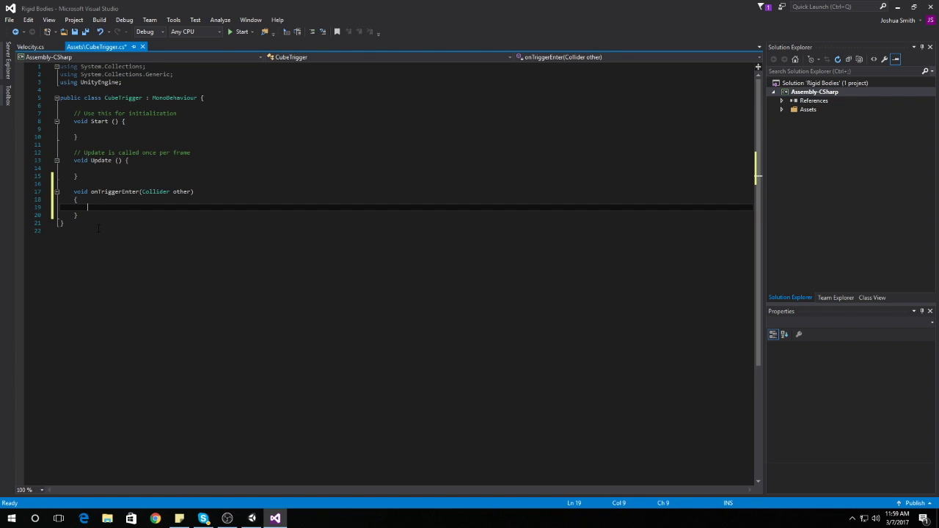
pyautogui.write('prin')
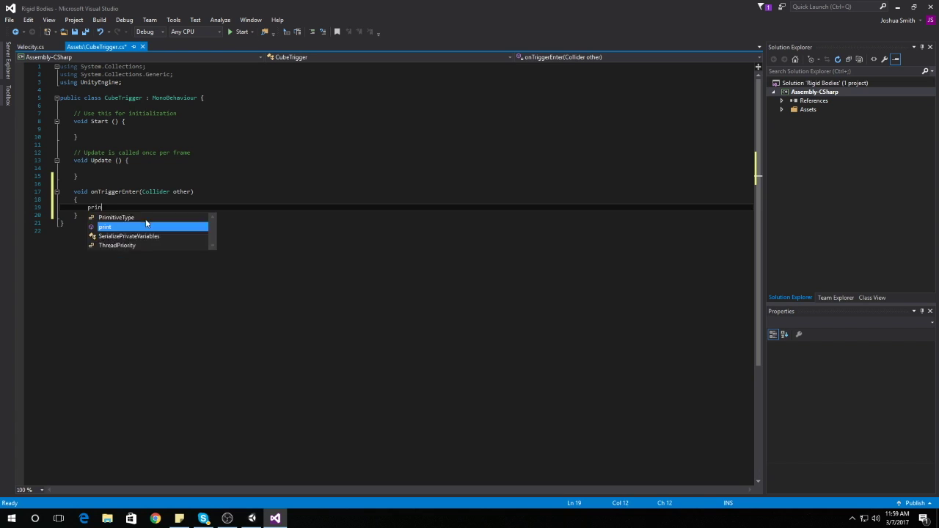
pyautogui.write('t("Something touc')
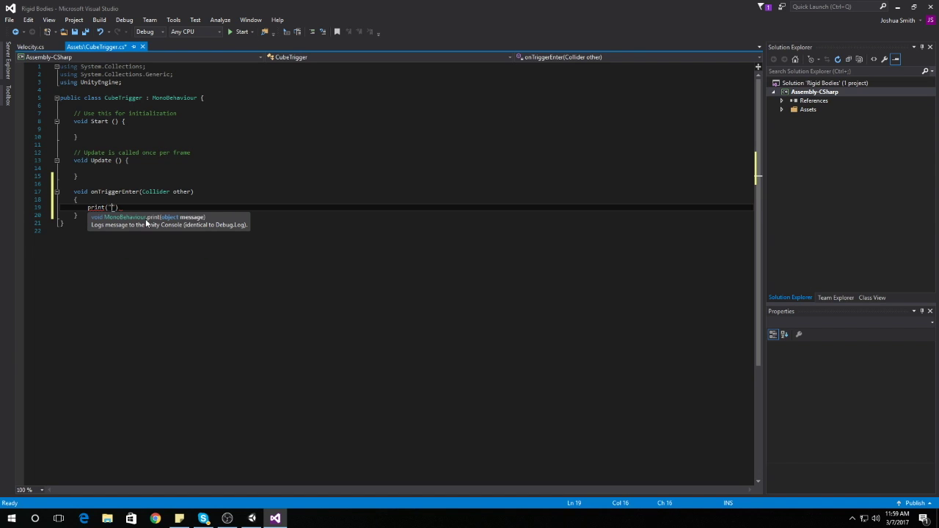
pyautogui.write('hed me!")')
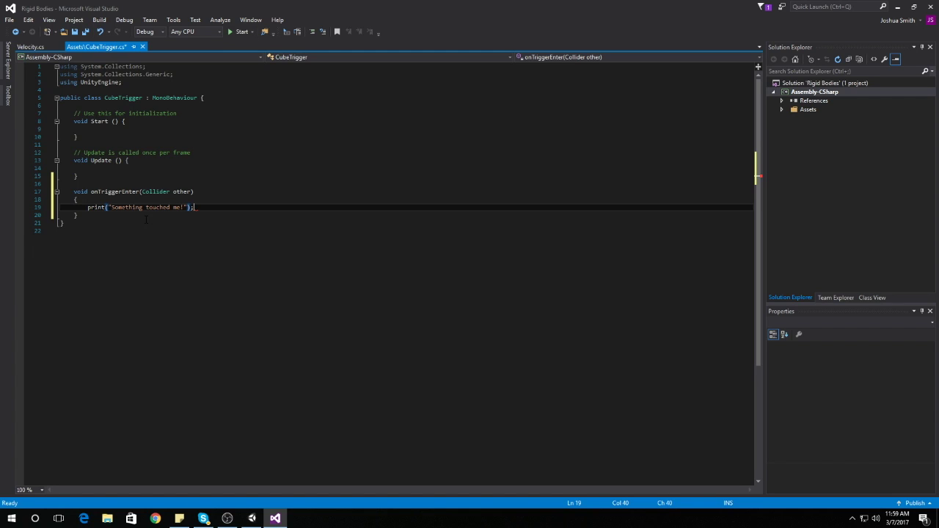
pyautogui.write(';')
pyautogui.hotkey('ctrl', 's')
pyautogui.click(131, 234)
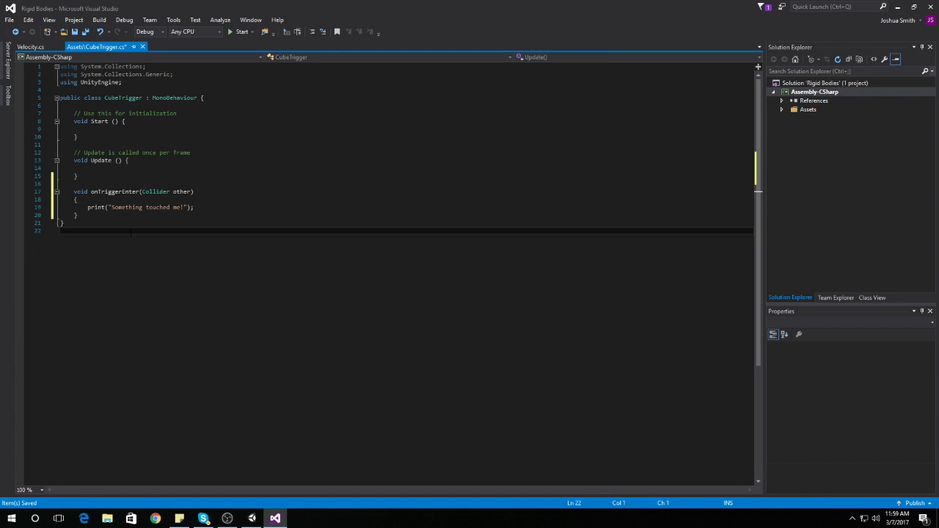
# - Attach the CubeTrigger script to Cube (3) and start Play mode
pyautogui.click(252, 518)
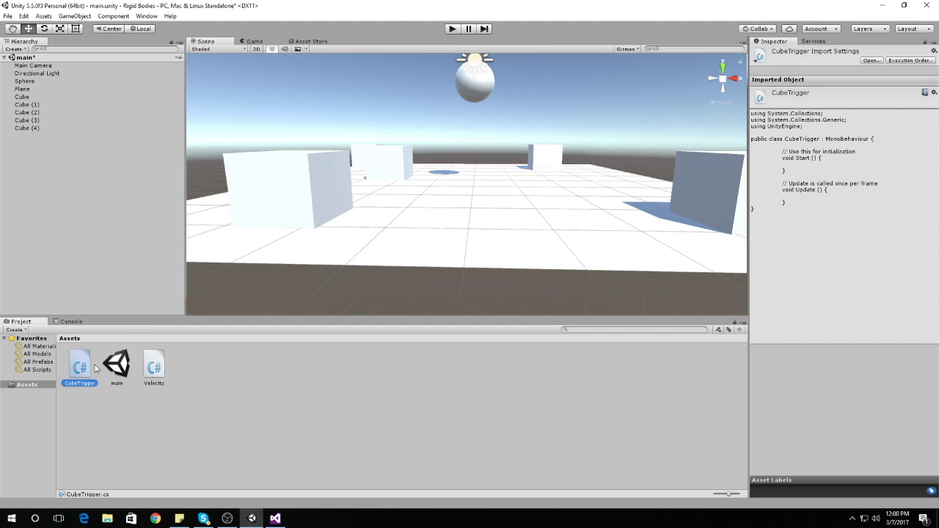
pyautogui.moveTo(77, 375); pyautogui.dragTo(399, 169)
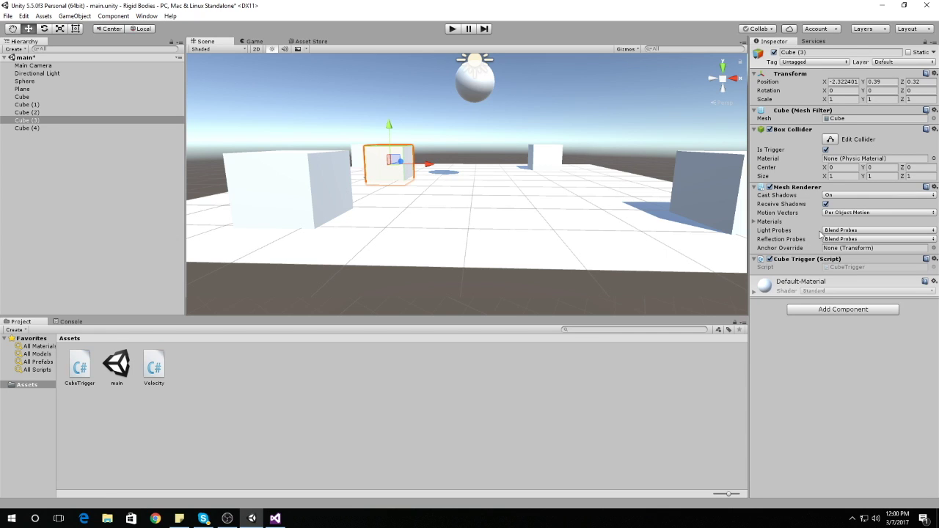
pyautogui.click(451, 29)
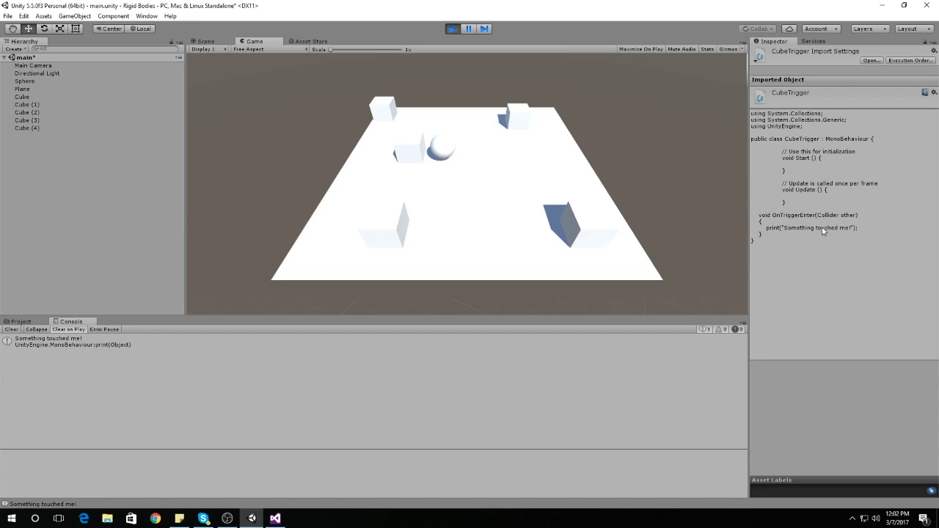
# - Roll the sphere into and away from the cube with the arrow keys to test the trigger
pyautogui.click(483, 150)
pyautogui.press('Left')
pyautogui.press('Left')
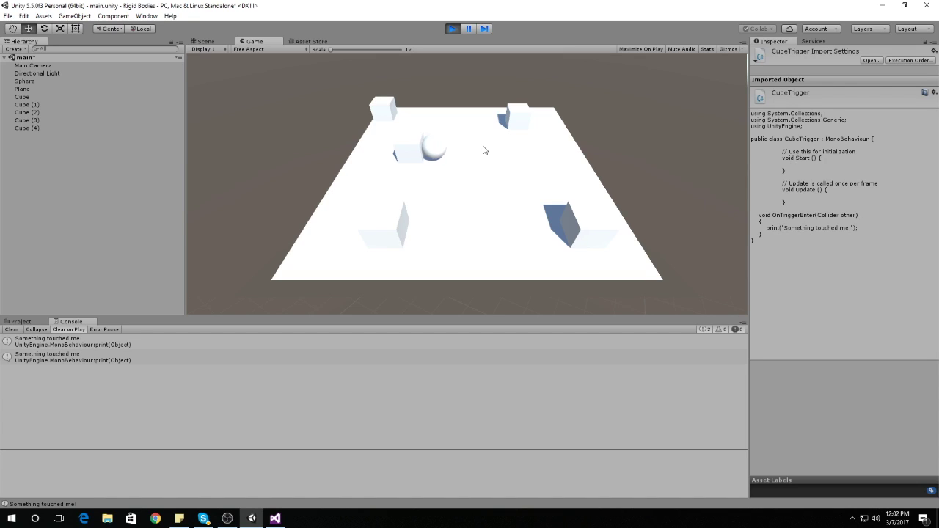
pyautogui.press('Right')
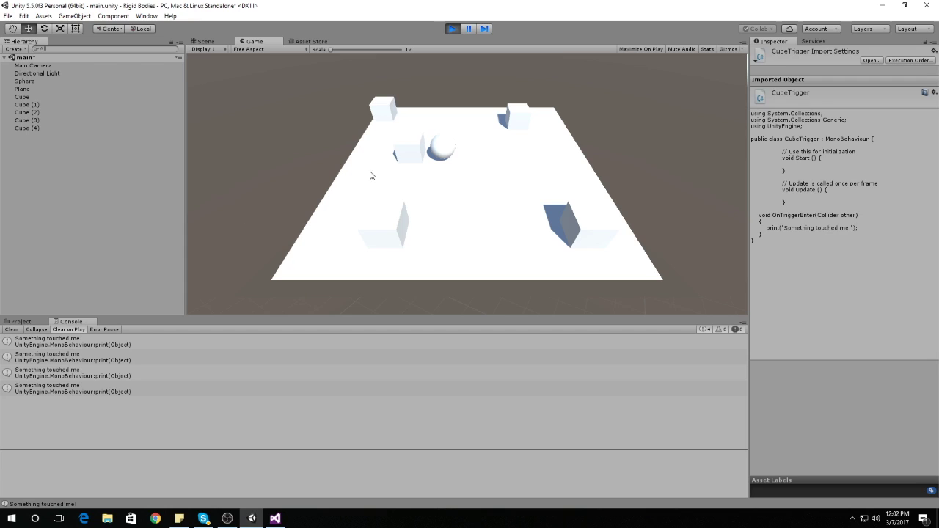
pyautogui.click(439, 153)
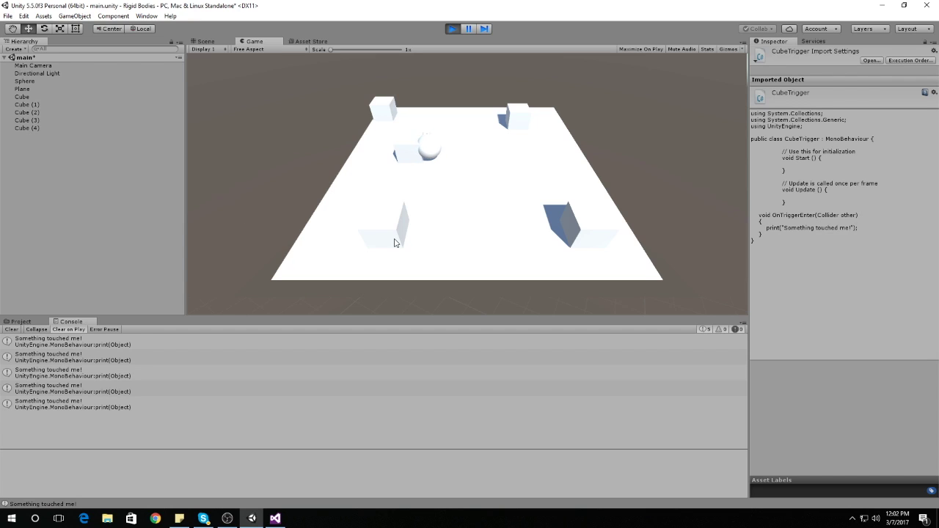
pyautogui.click(275, 518)
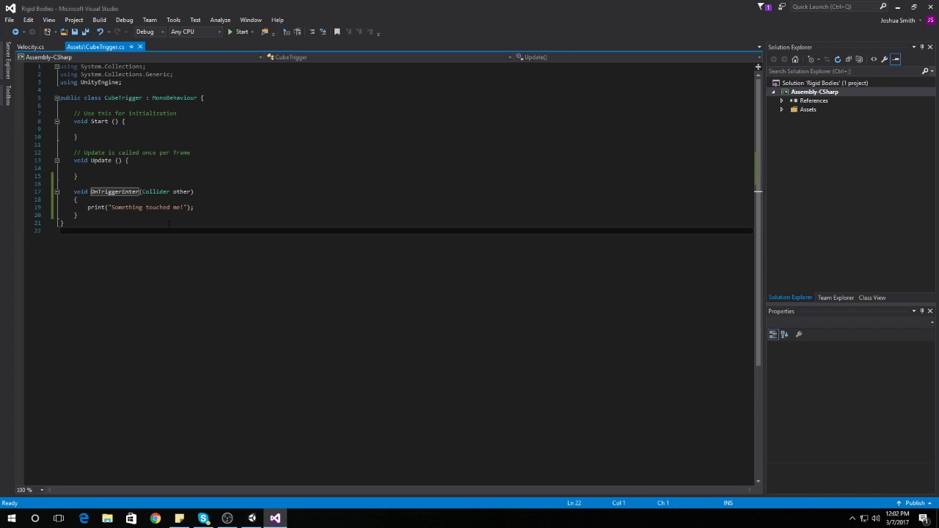
# - Remove the print statement from OnTriggerEnter
pyautogui.click(199, 207)
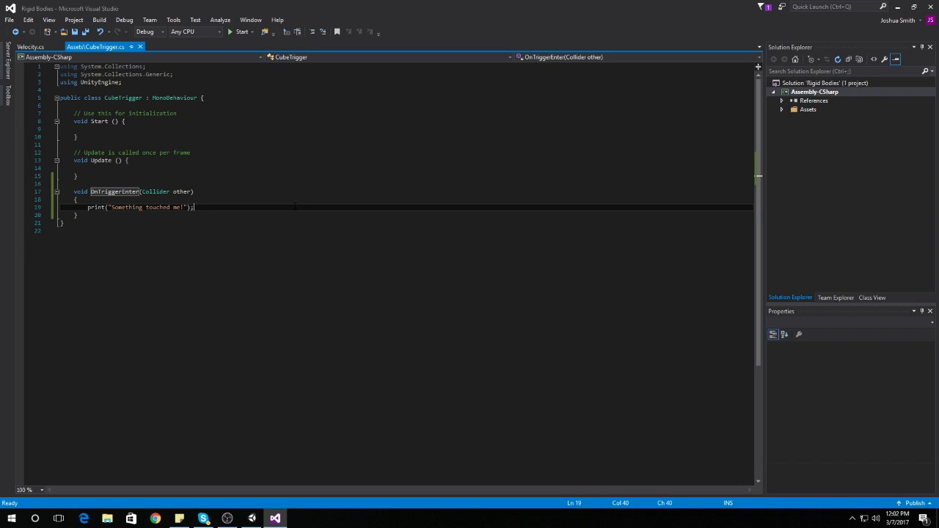
pyautogui.press('Return')
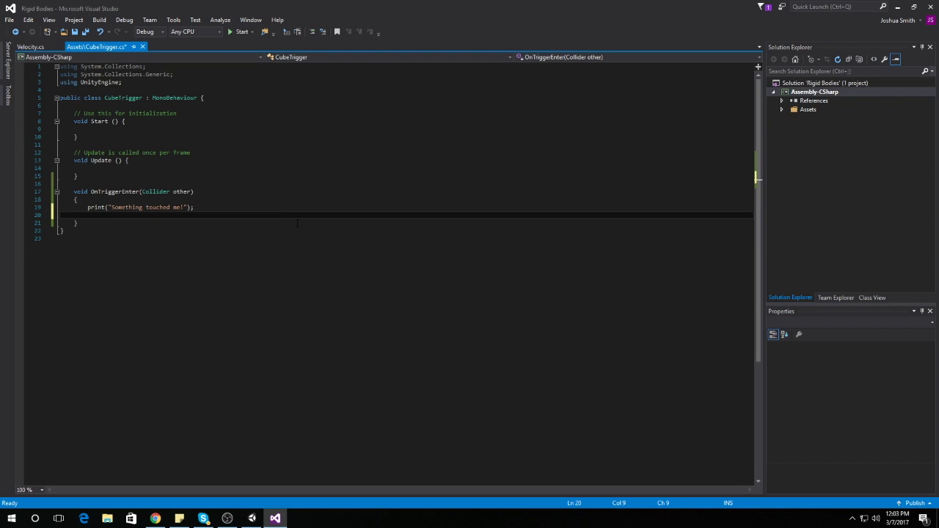
pyautogui.moveTo(194, 208); pyautogui.dragTo(85, 208)
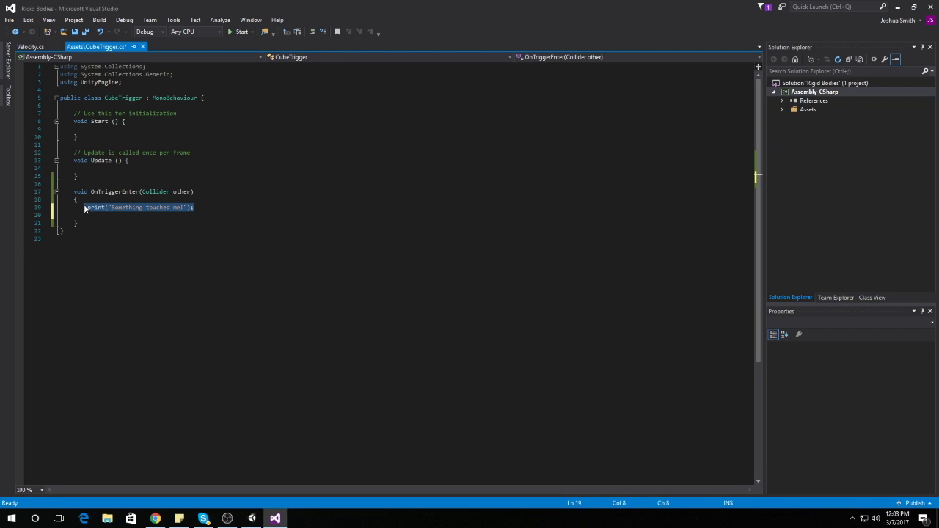
pyautogui.press('BackSpace')
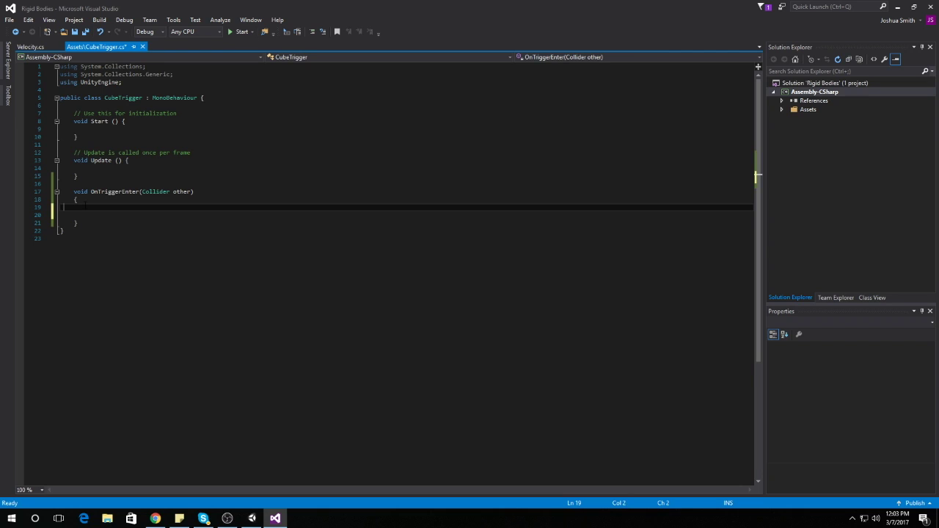
pyautogui.press('Delete')
# - Write Destroy(gameObject); in its place and save CubeTrigger.cs
pyautogui.click(87, 206)
pyautogui.write('De')
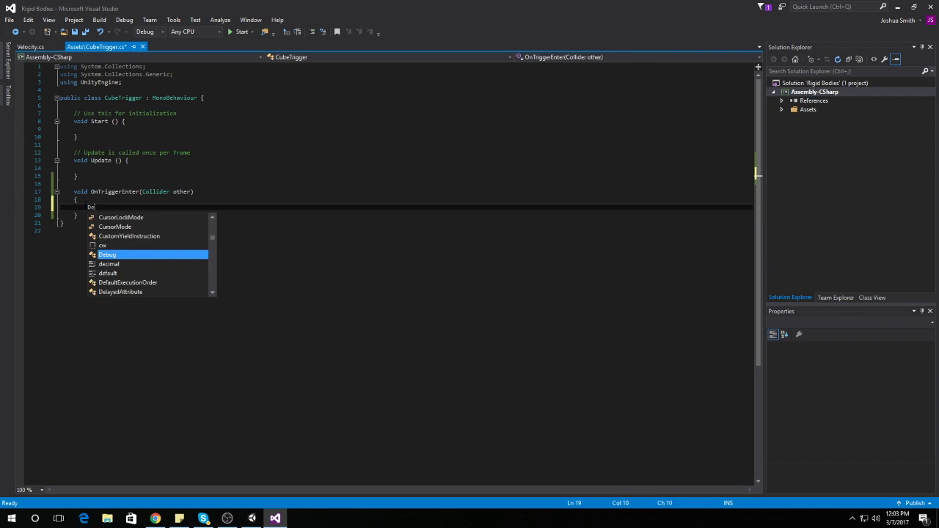
pyautogui.write('stroy(gameObject,')
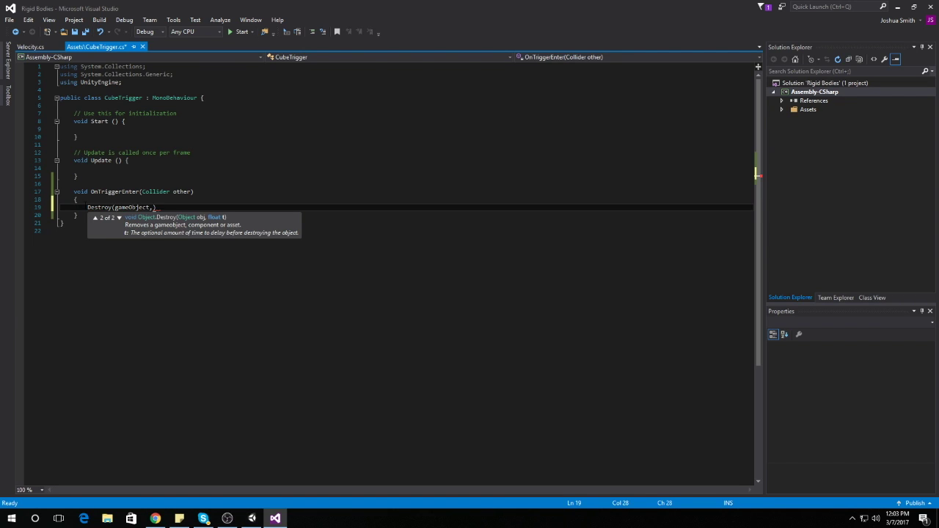
pyautogui.press('BackSpace')
pyautogui.write(');')
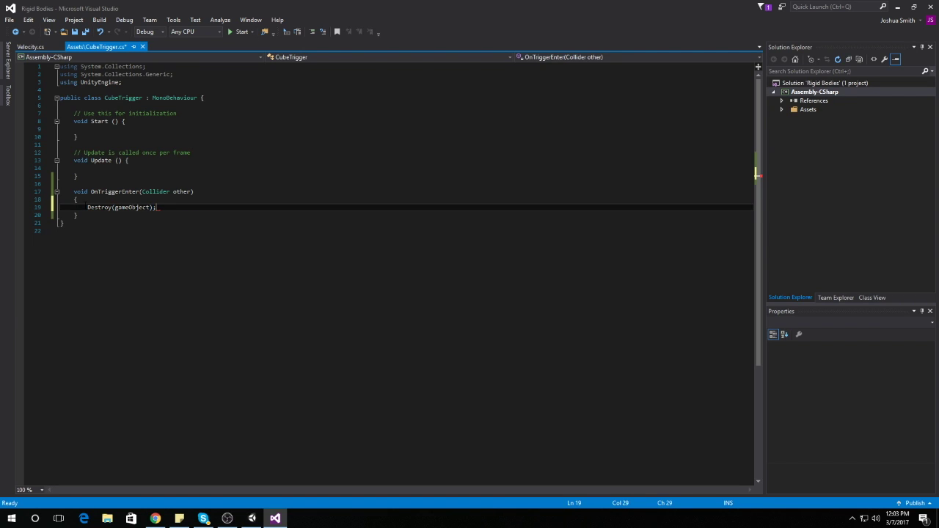
pyautogui.hotkey('ctrl', 's')
pyautogui.doubleClick(129, 208)
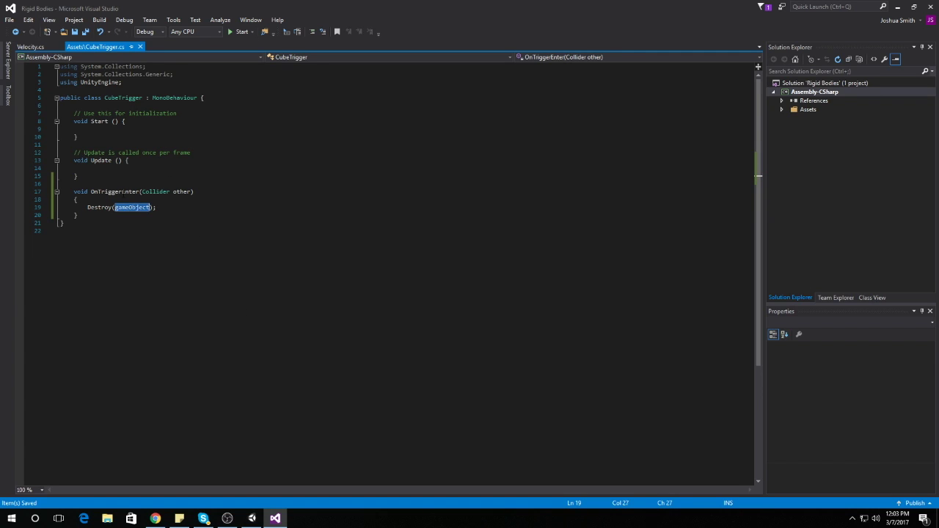
pyautogui.click(129, 207)
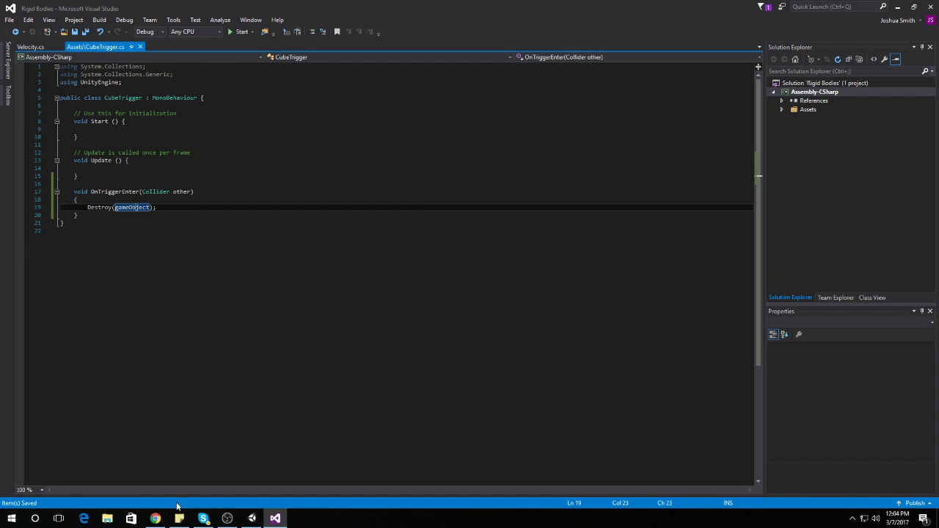
pyautogui.click(250, 519)
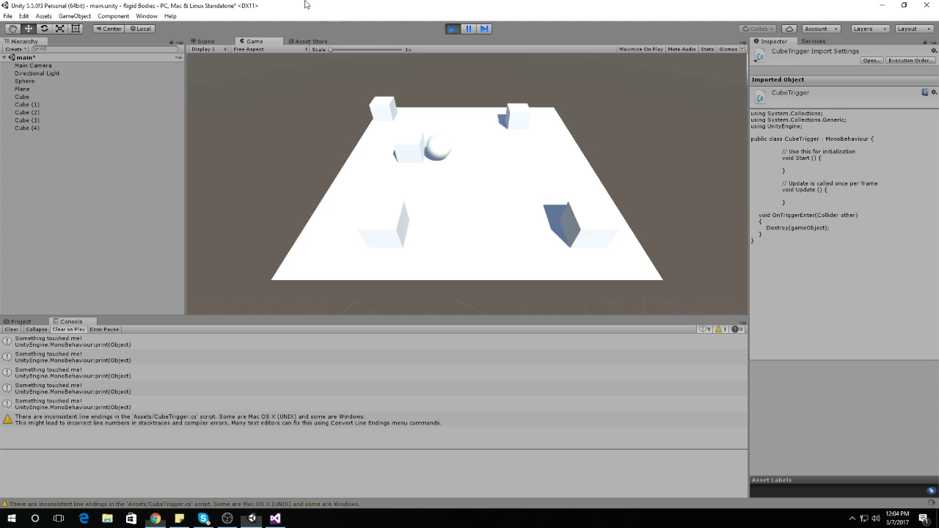
# - Restart Play mode, let the sphere destroy Cube (3), then stop the game
pyautogui.click(452, 28)
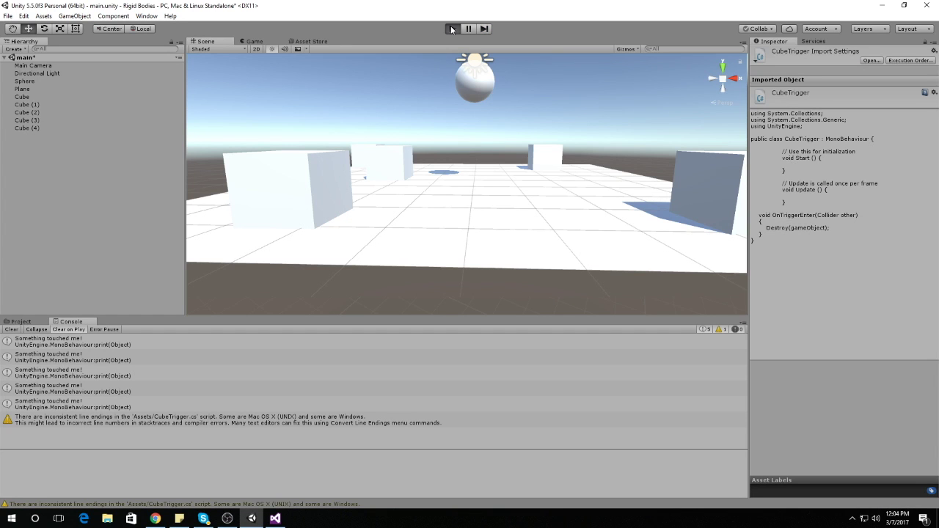
pyautogui.click(452, 29)
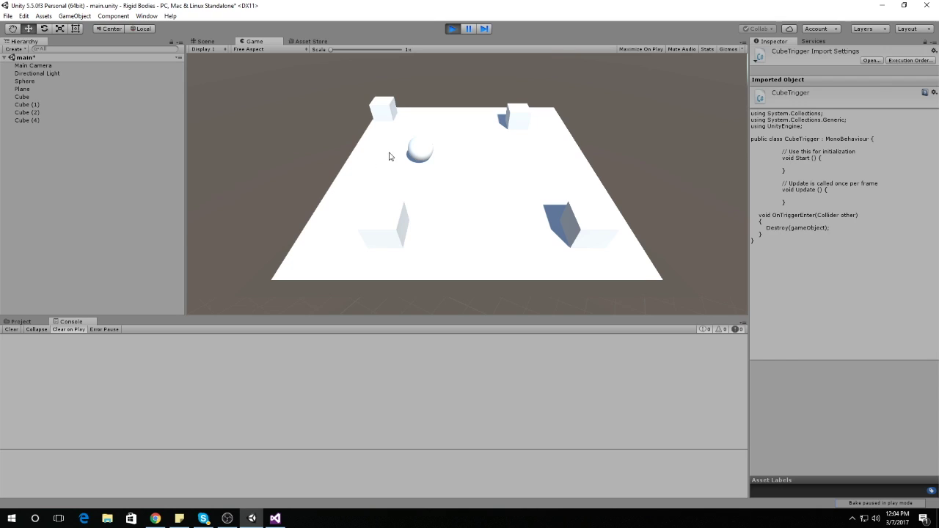
pyautogui.click(452, 30)
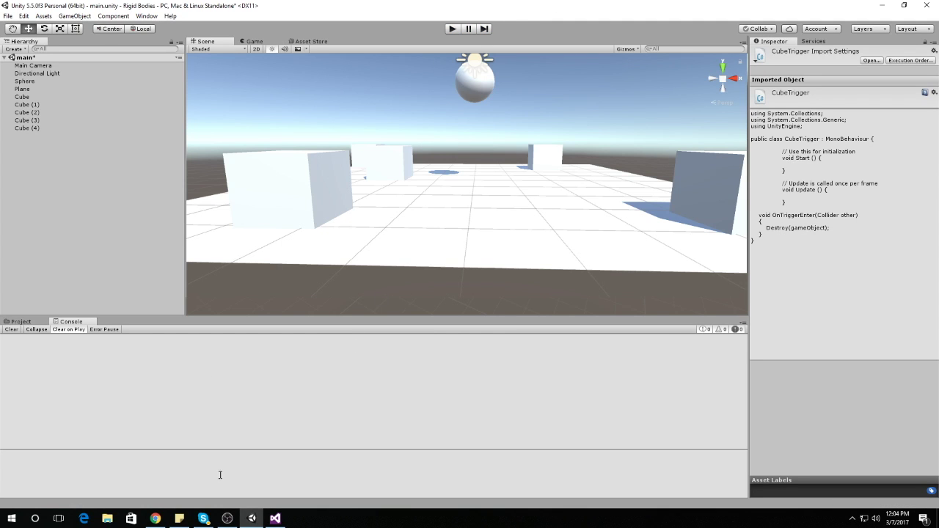
pyautogui.click(179, 518)
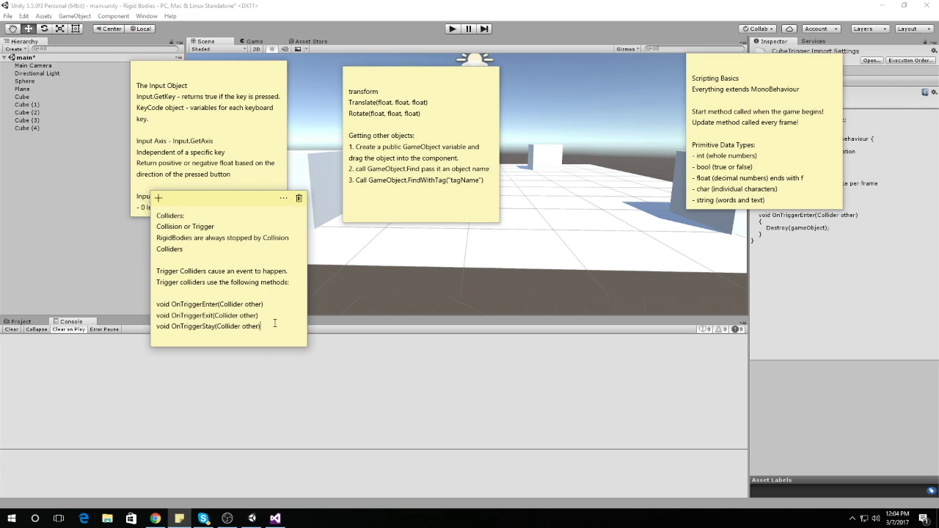
# - Append 'Colliding With Tags:' and 'Add a tag to an object to check collisions' to the Colliders note
pyautogui.press('Return')
pyautogui.press('Return')
pyautogui.write('Collidi')
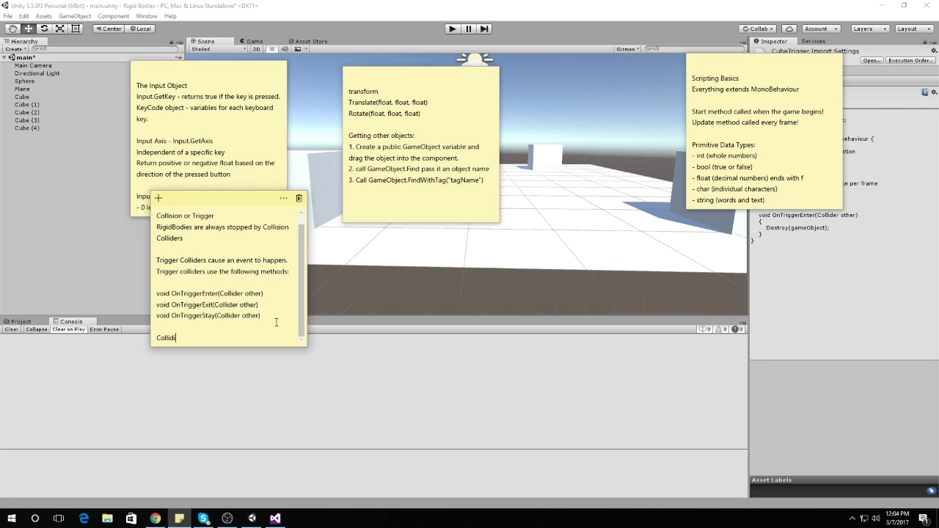
pyautogui.write('ng With Tags:')
pyautogui.press('Return')
pyautogui.write('Add atag')
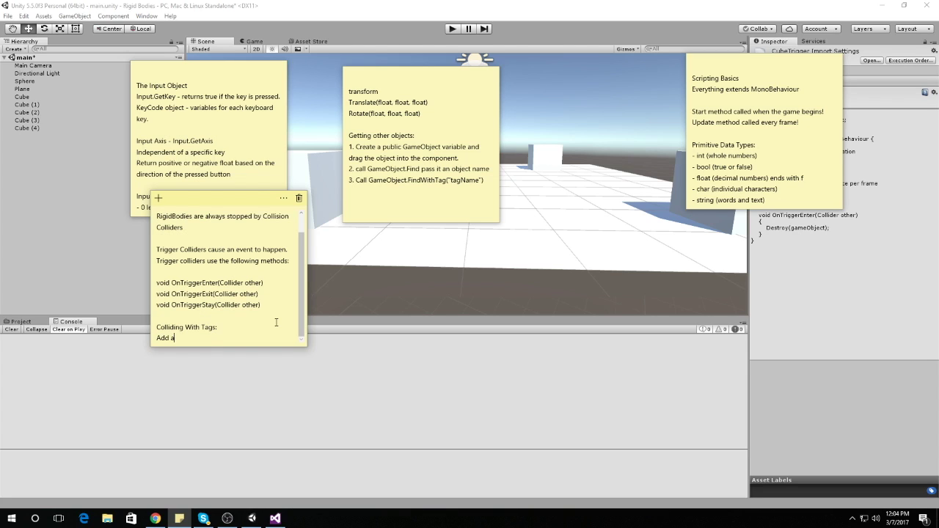
pyautogui.press('BackSpace')
pyautogui.press('BackSpace')
pyautogui.write('ag to an ob')
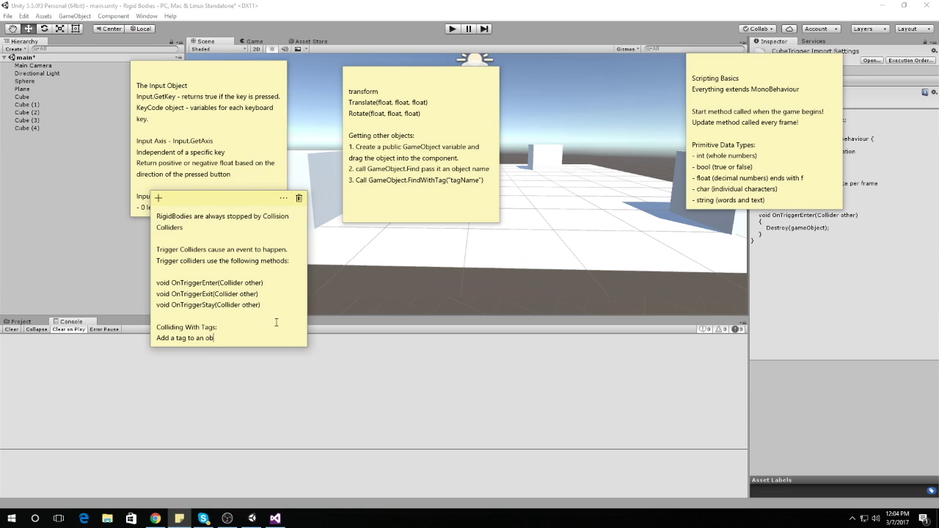
pyautogui.write('ject to chekc')
pyautogui.press('BackSpace')
pyautogui.press('BackSpace')
pyautogui.write('ck collisions')
# - Check Cube (3)'s trigger Box Collider and CubeTrigger script, then show the Sphere's Tag list
pyautogui.click(506, 249)
pyautogui.click(475, 87)
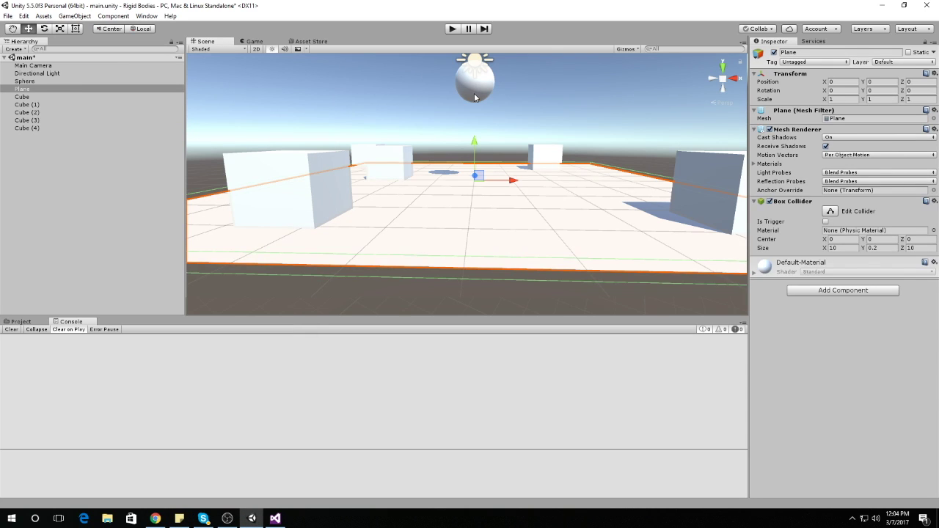
pyautogui.click(395, 154)
pyautogui.scroll(3, 463, 205)
pyautogui.scroll(-5, 463, 205)
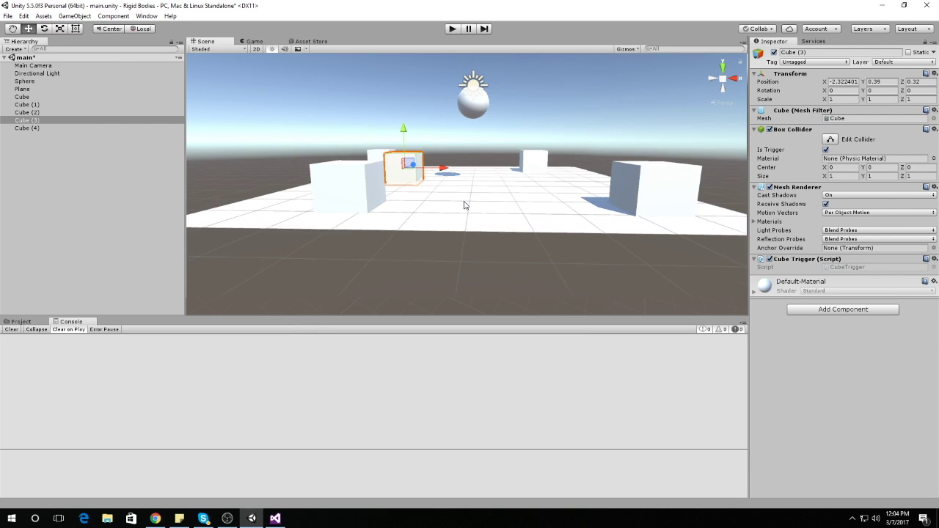
pyautogui.scroll(-2, 464, 206)
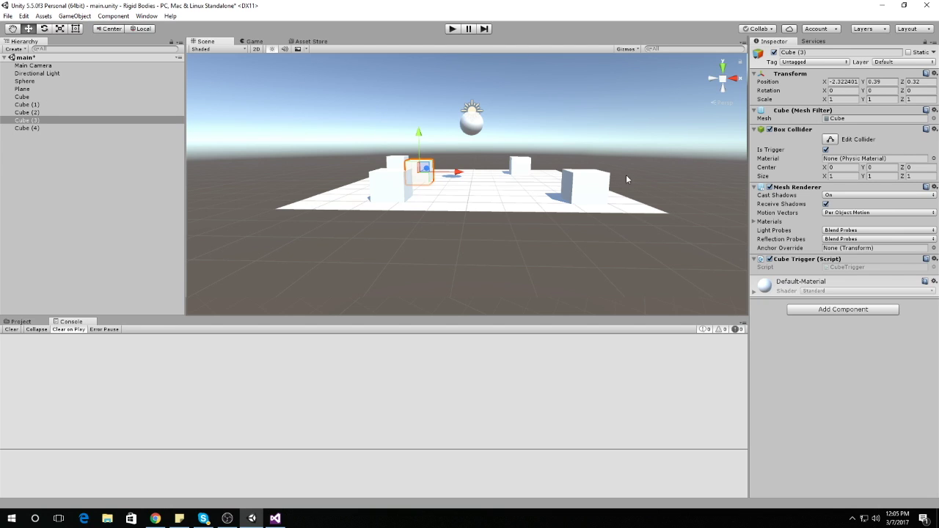
pyautogui.scroll(5, 463, 129)
pyautogui.scroll(-3, 462, 130)
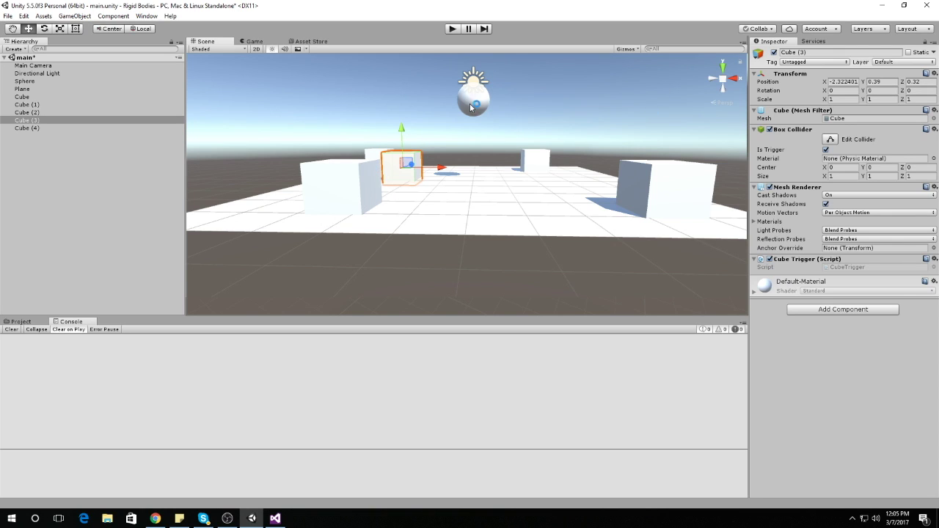
pyautogui.click(472, 108)
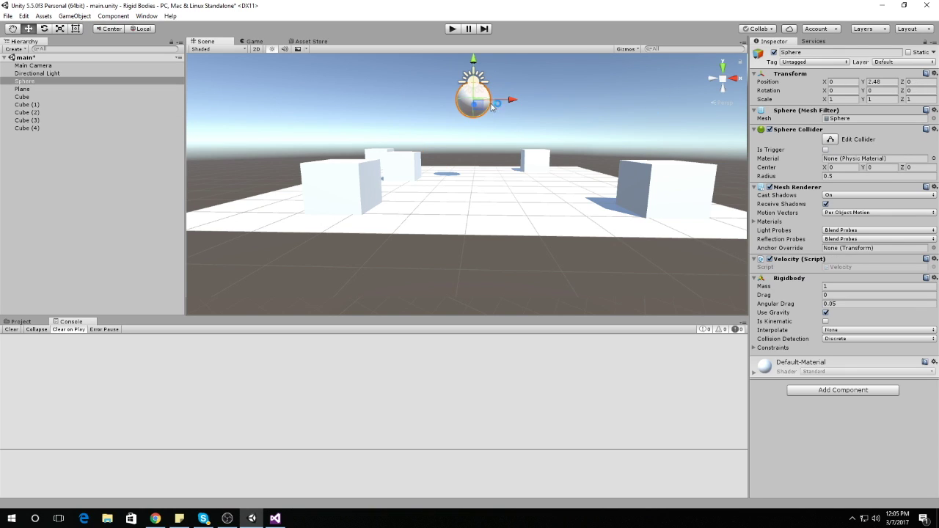
pyautogui.click(806, 62)
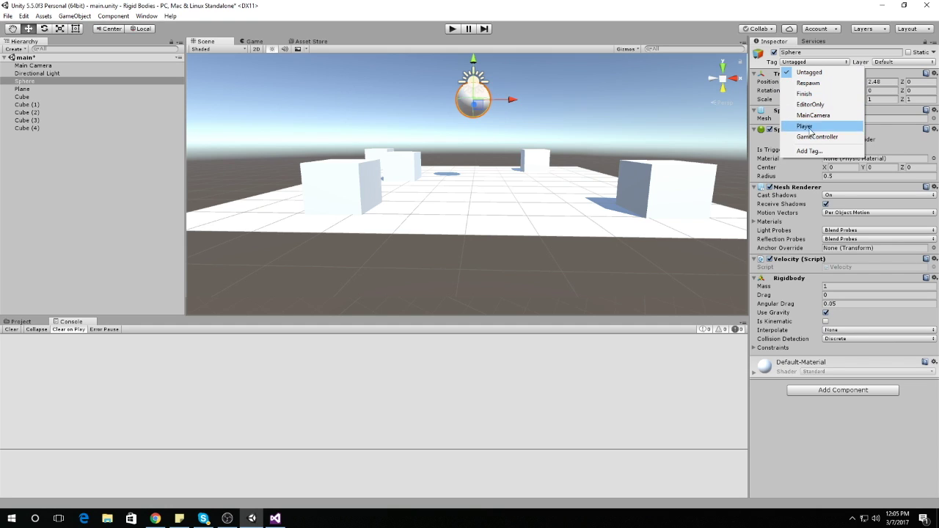
# - Create a new tag named PlayerSphere in the Tags list
pyautogui.click(809, 151)
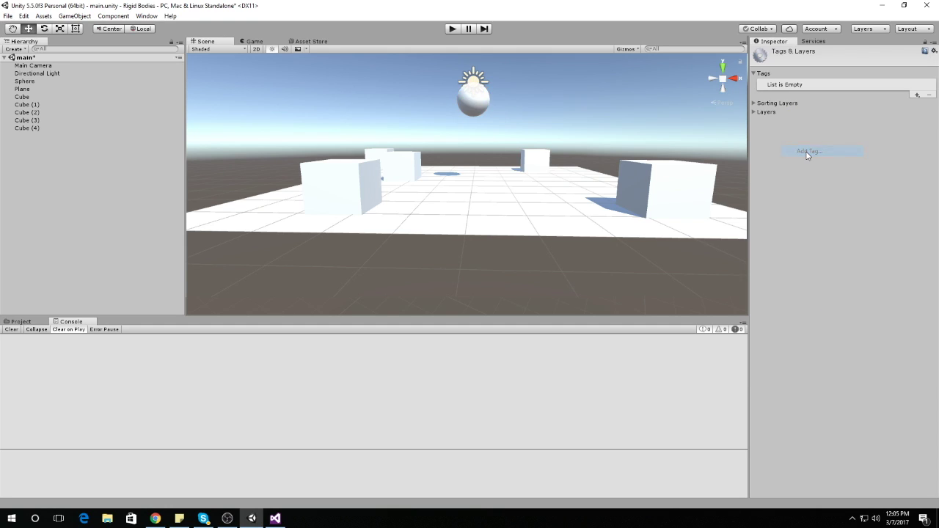
pyautogui.click(917, 96)
pyautogui.write('S')
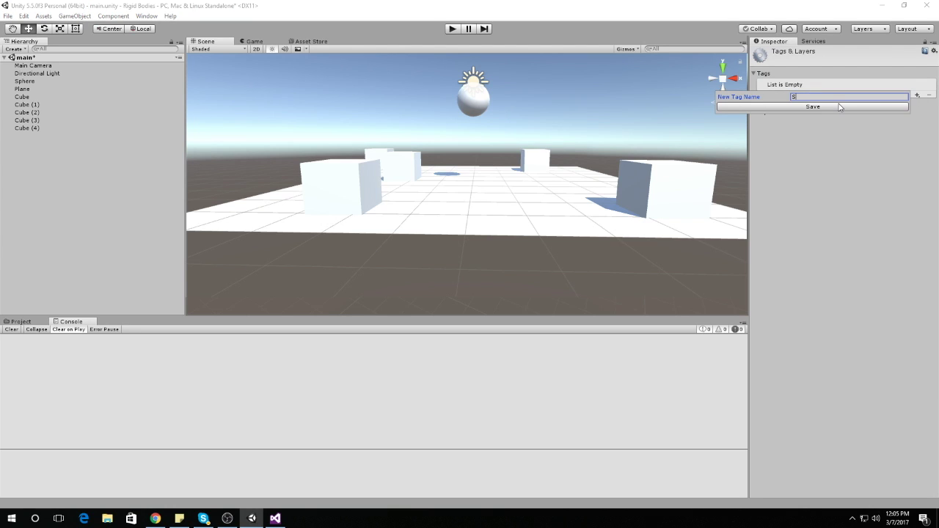
pyautogui.press('BackSpace')
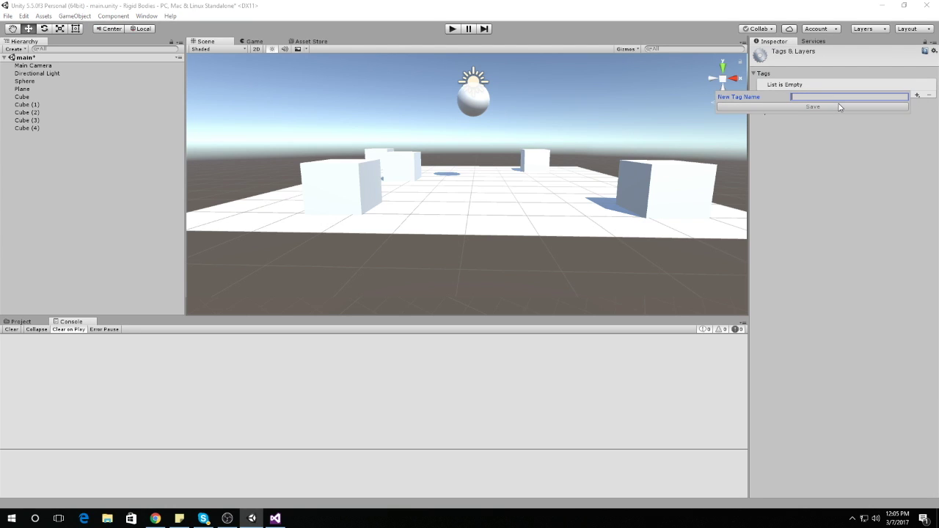
pyautogui.write('P')
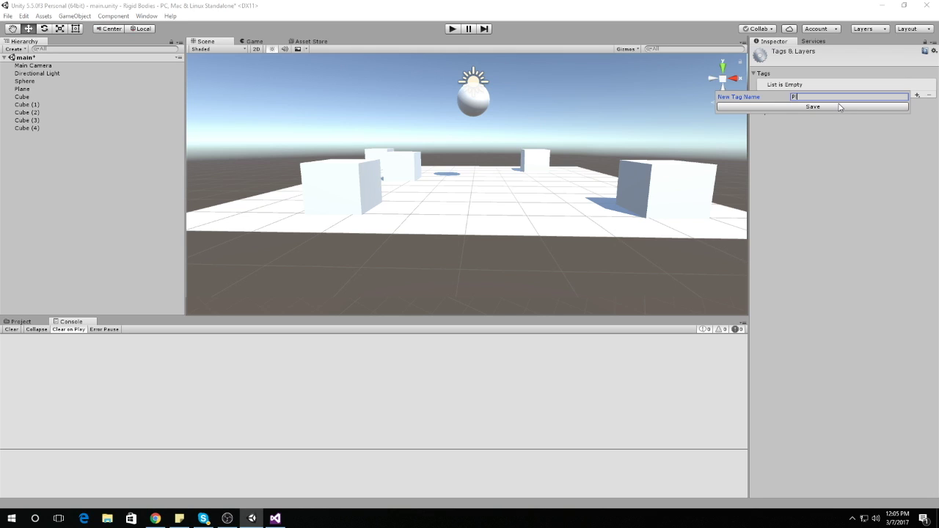
pyautogui.write('layerSphere')
pyautogui.click(811, 107)
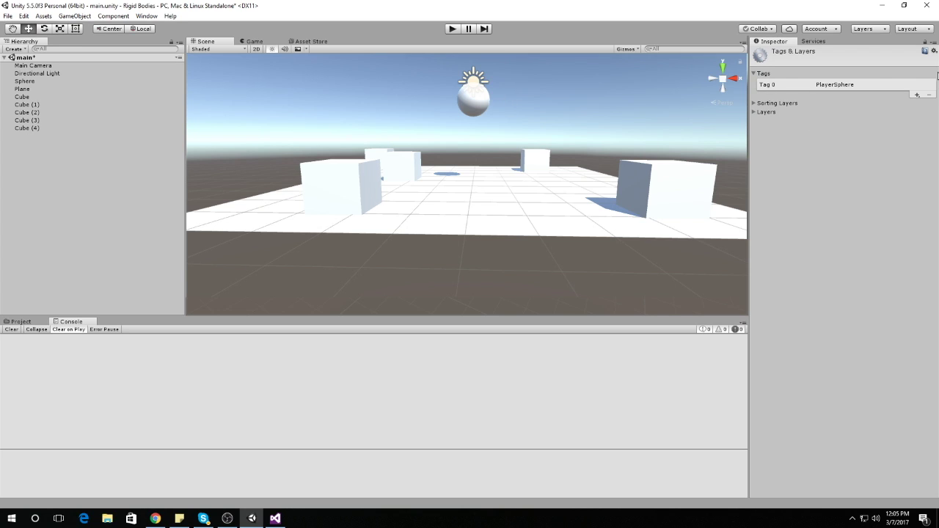
# - Assign the PlayerSphere tag to the Sphere, then select Cube (3)
pyautogui.click(485, 103)
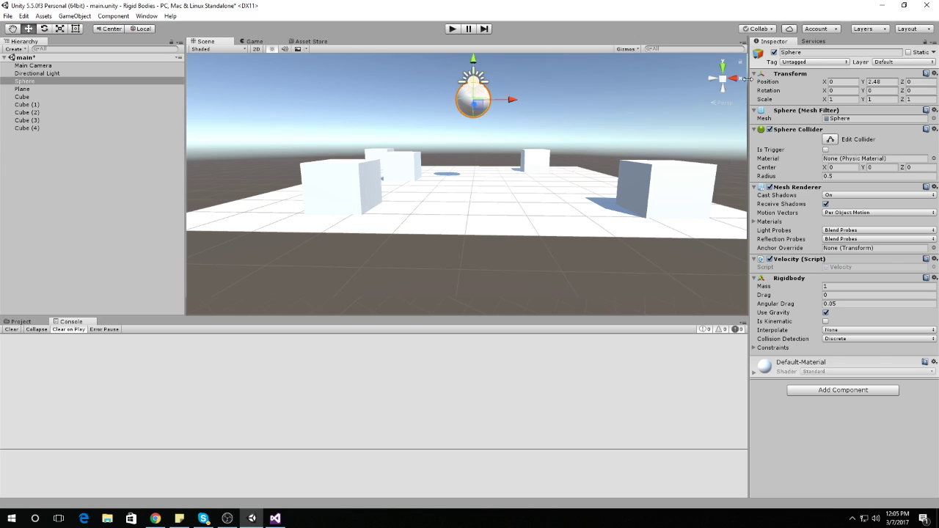
pyautogui.click(825, 62)
pyautogui.click(815, 148)
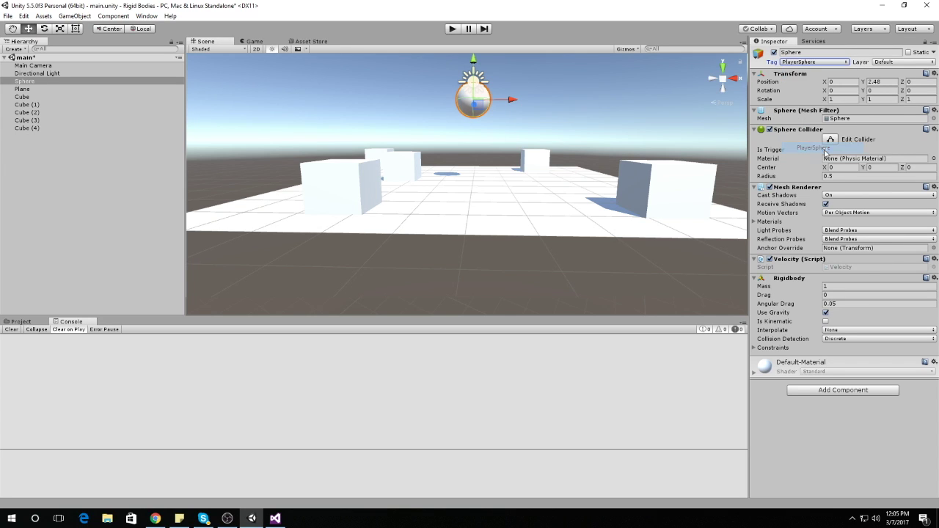
pyautogui.click(394, 163)
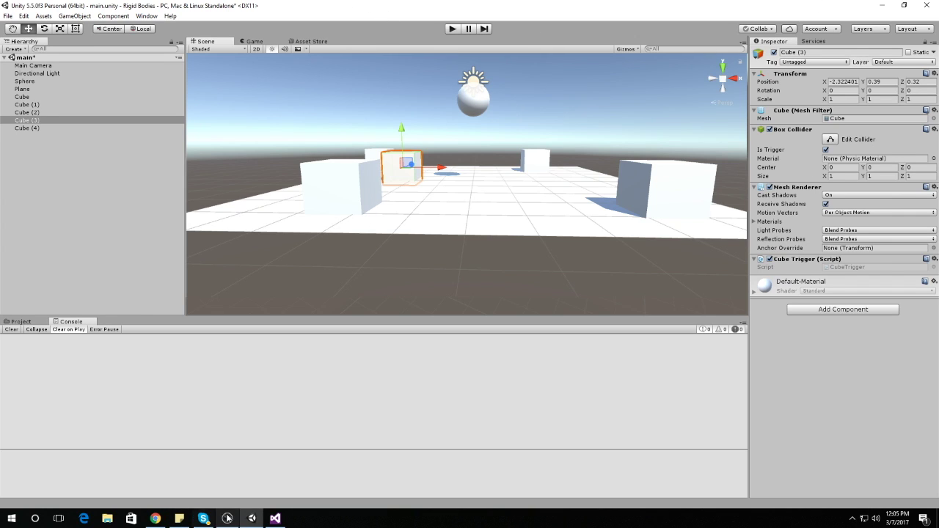
# - Add the comment '//check if the sphere is touching the cube' inside OnTriggerEnter
pyautogui.click(275, 518)
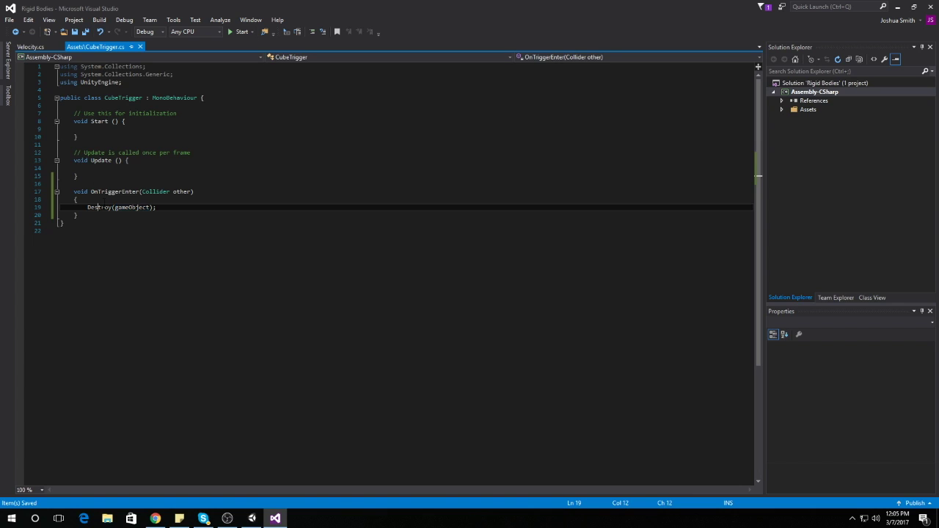
pyautogui.click(76, 199)
pyautogui.press('Return')
pyautogui.write('//')
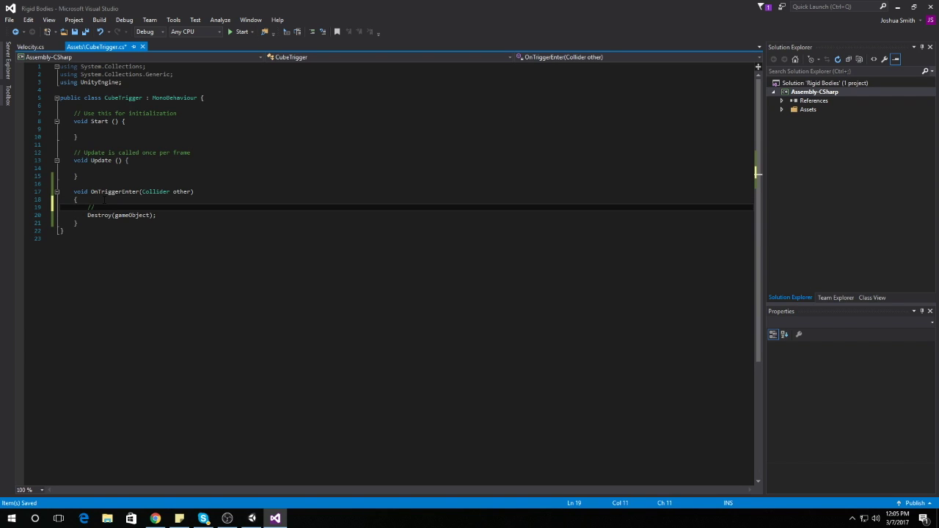
pyautogui.write('check if the sphere is touching the cube')
pyautogui.press('Return')
# - Write the condition if(other.gameObject.tag == "PlayerSphere") { } below the comment
pyautogui.write('if(')
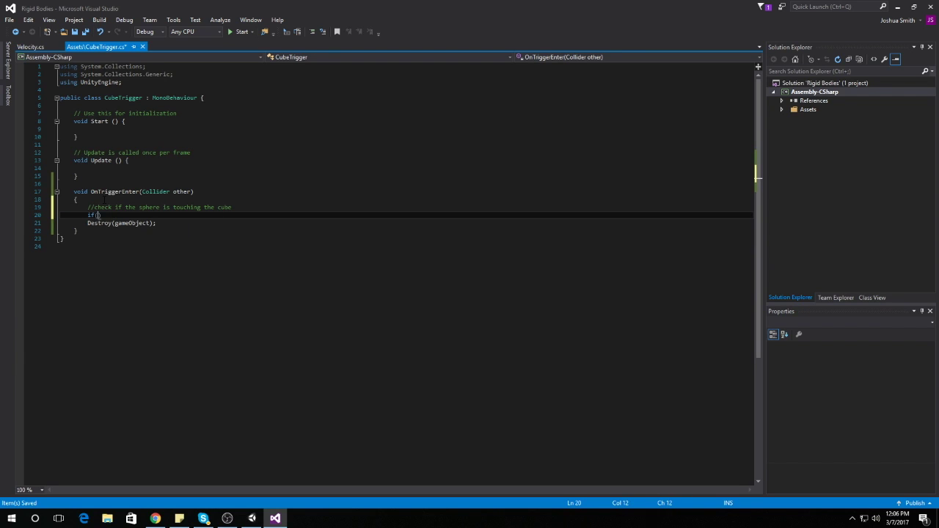
pyautogui.write('other')
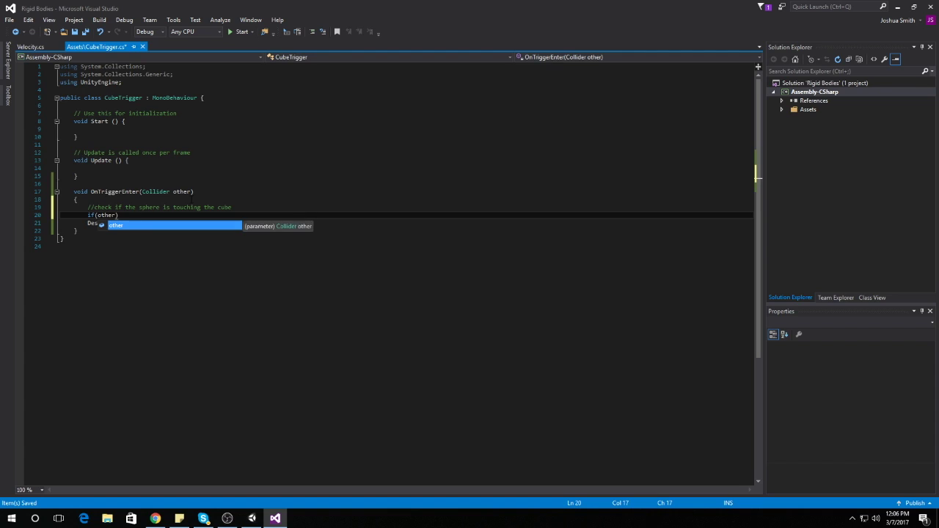
pyautogui.click(190, 192)
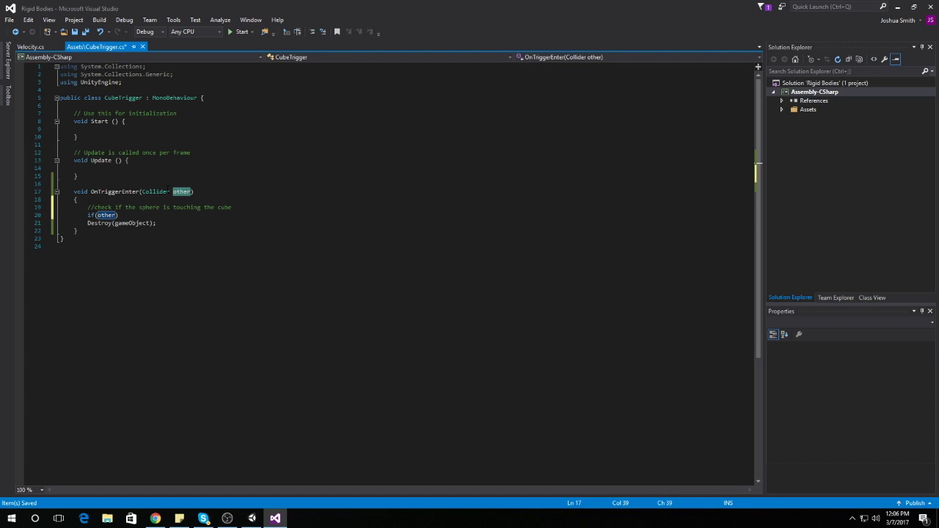
pyautogui.click(115, 215)
pyautogui.write('.g')
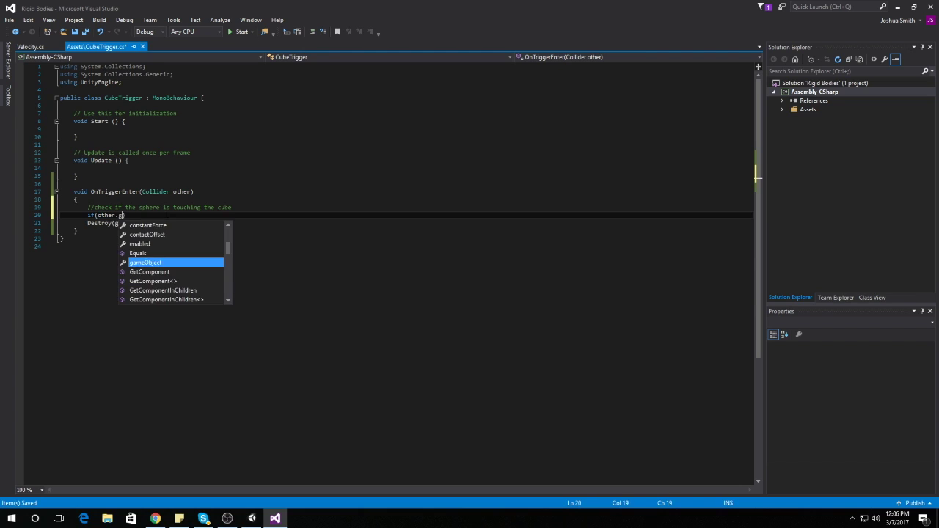
pyautogui.write('ameObject.ta')
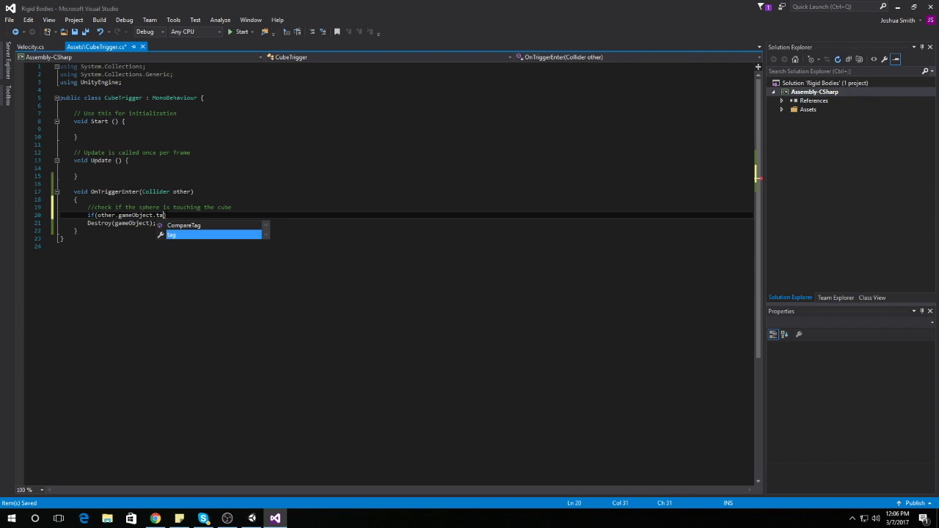
pyautogui.press('Tab')
pyautogui.write('== ')
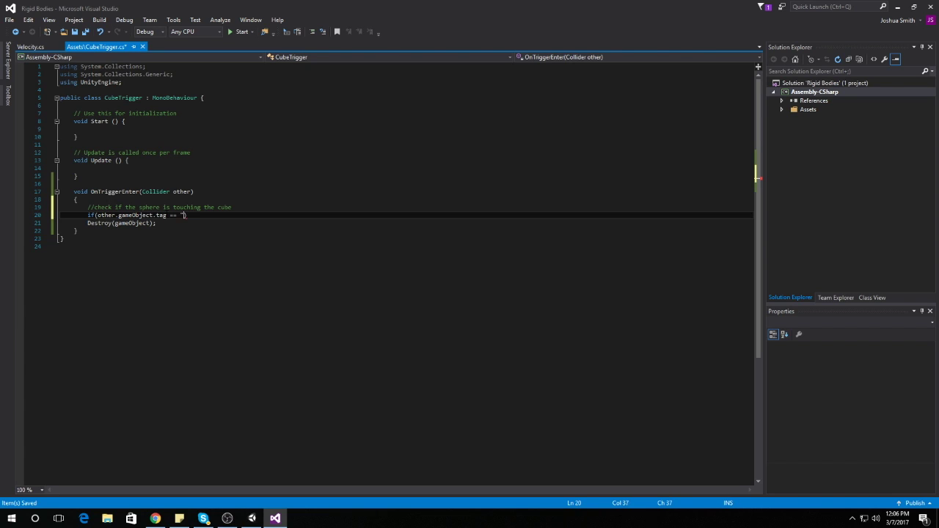
pyautogui.write('"PlayerSphere") {')
pyautogui.press('Return')
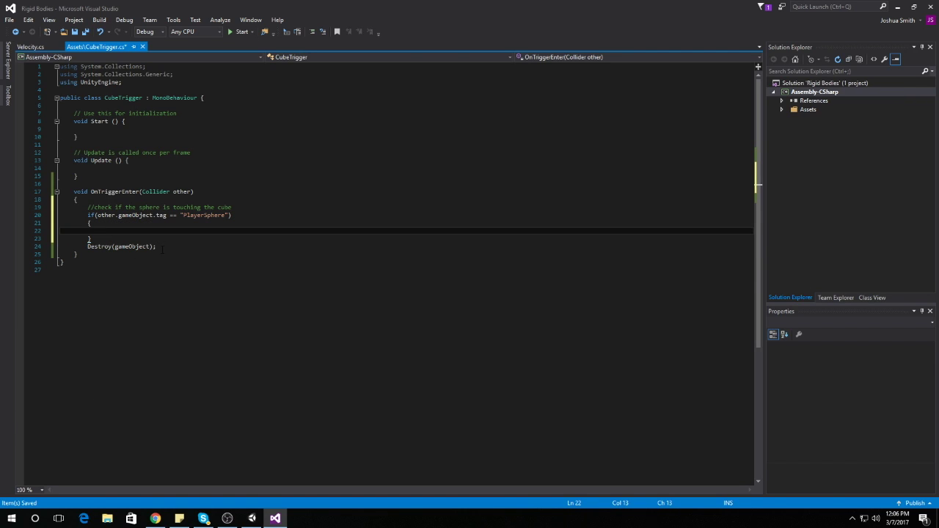
# - Move Destroy(gameObject); inside the if block and save
pyautogui.moveTo(156, 247); pyautogui.dragTo(87, 248)
pyautogui.hotkey('ctrl', 'x')
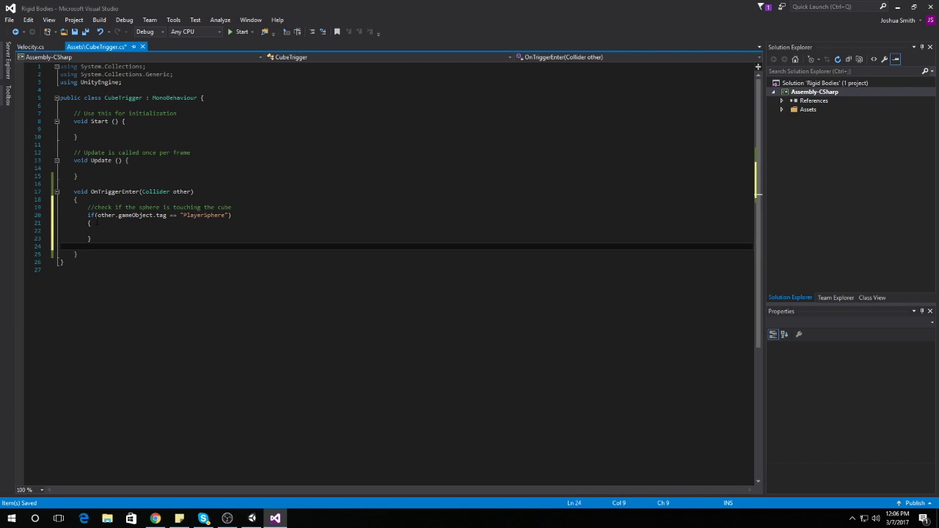
pyautogui.click(101, 230)
pyautogui.hotkey('ctrl', 'v')
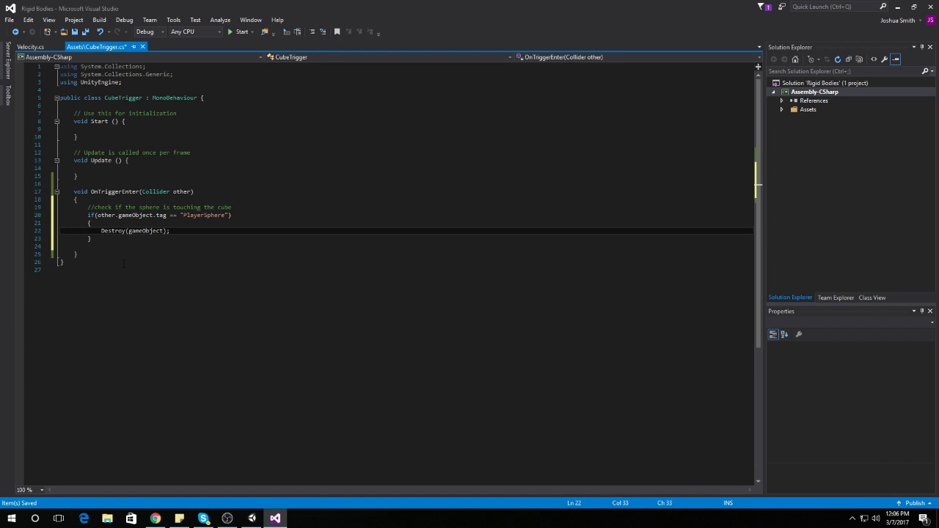
pyautogui.hotkey('ctrl', 's')
# - Delete the leftover blank line and save CubeTrigger again
pyautogui.press('Down')
pyautogui.press('Down')
pyautogui.press('BackSpace')
pyautogui.press('BackSpace')
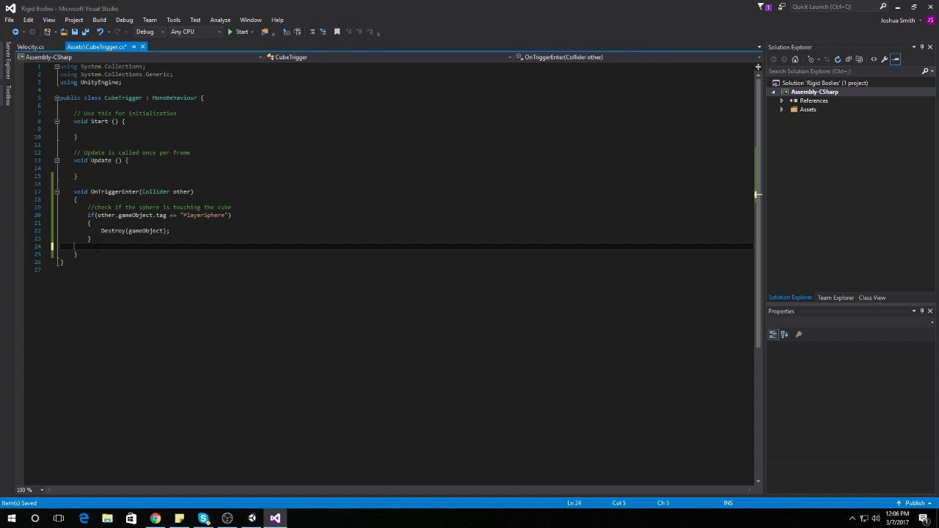
pyautogui.press('BackSpace')
pyautogui.hotkey('ctrl', 's')
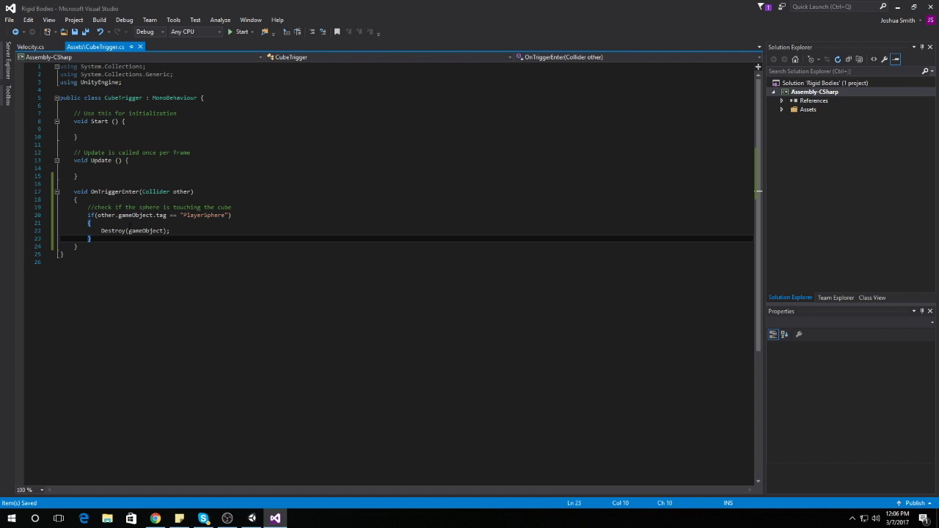
# - Run a play-test of the scene in Unity to check the cube triggers
pyautogui.click(228, 517)
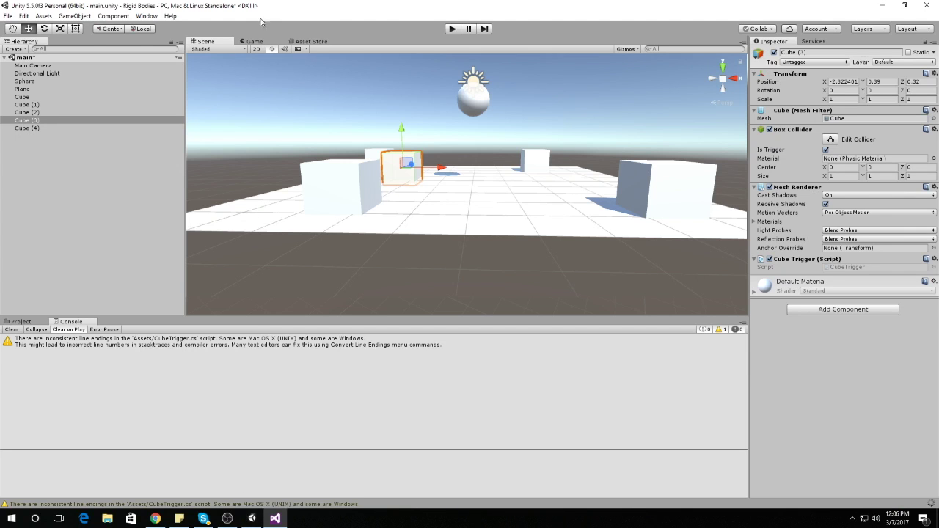
pyautogui.click(453, 30)
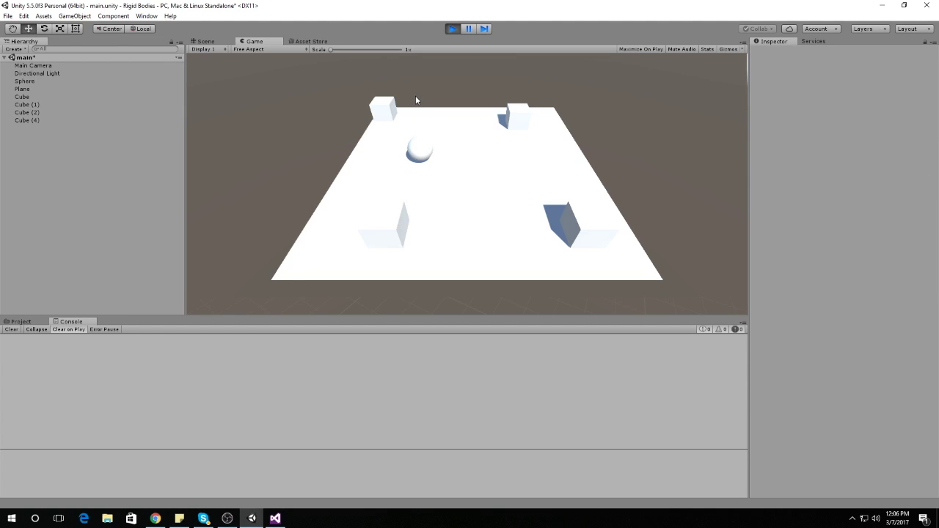
pyautogui.click(450, 28)
# - Set the Sphere's tag to Untagged, rerun the test, and return to the CubeTrigger script
pyautogui.click(478, 108)
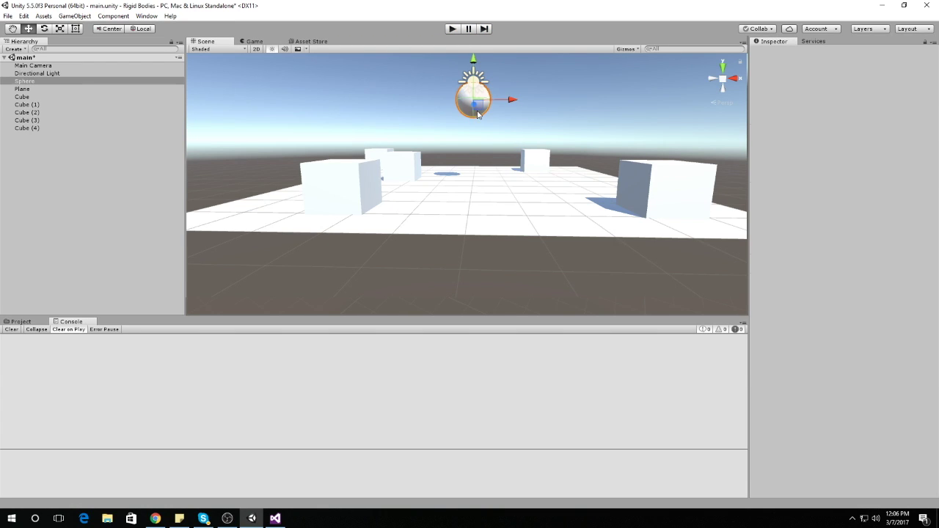
pyautogui.click(802, 62)
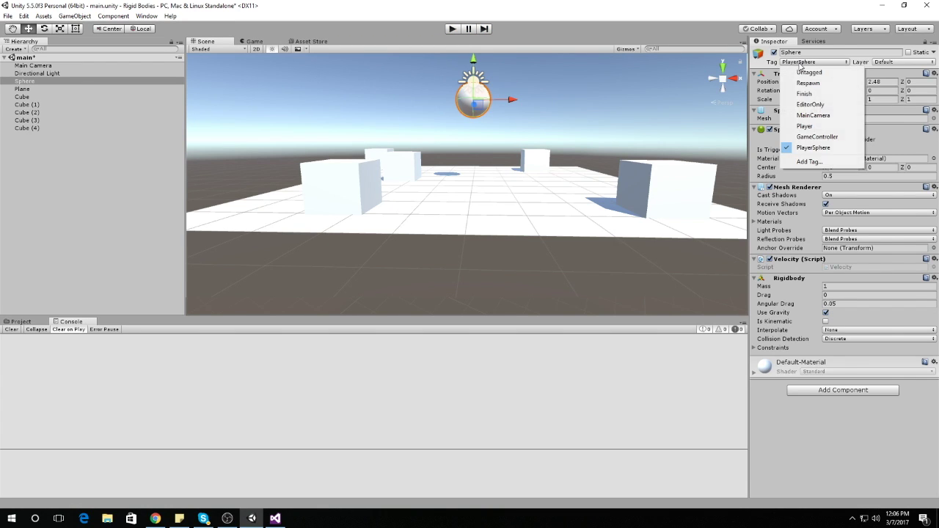
pyautogui.click(808, 67)
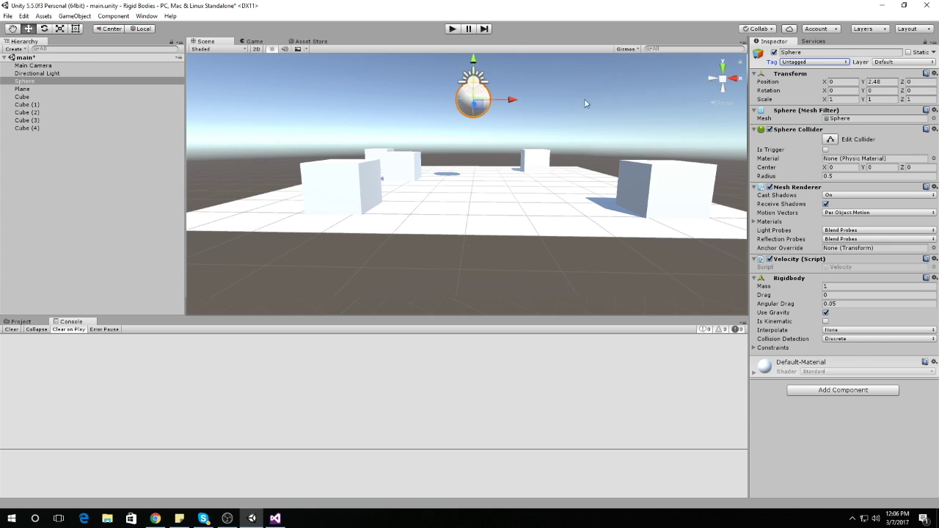
pyautogui.click(452, 28)
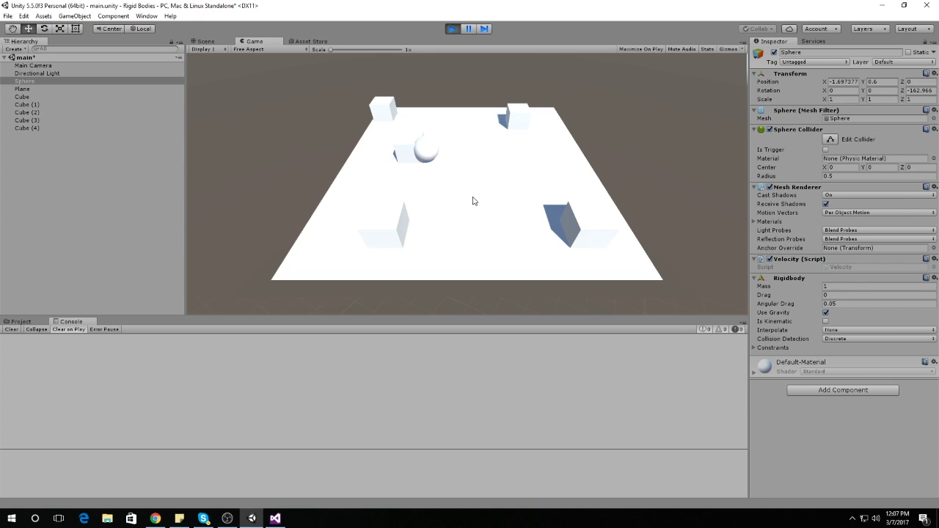
pyautogui.click(452, 29)
pyautogui.click(275, 519)
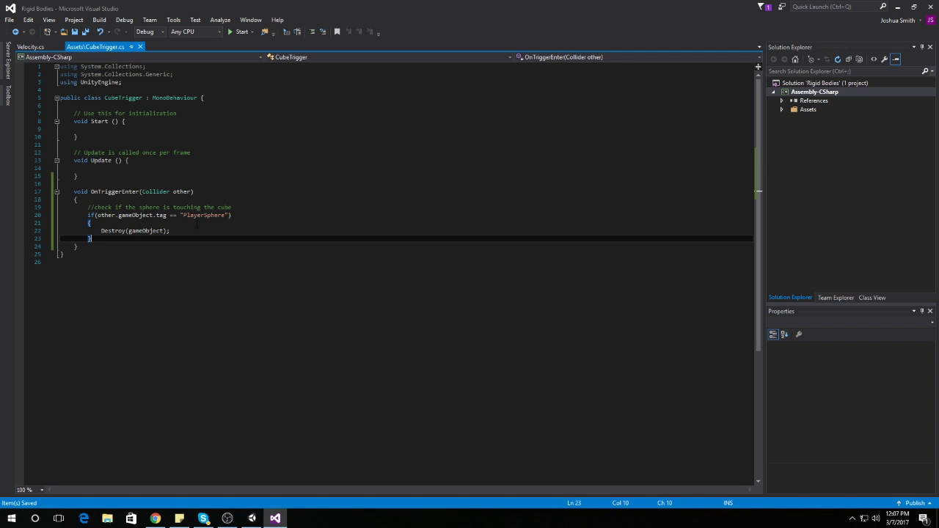
pyautogui.moveTo(180, 215); pyautogui.dragTo(229, 215)
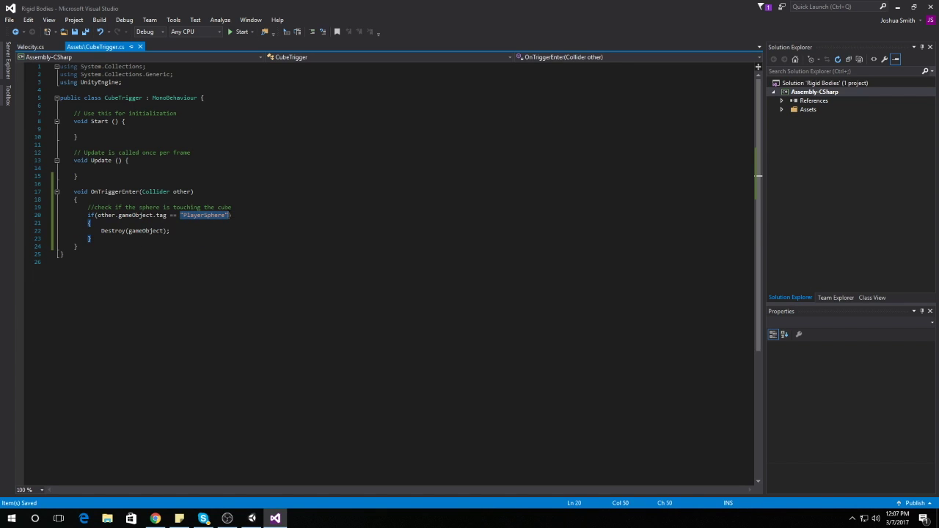
pyautogui.click(237, 215)
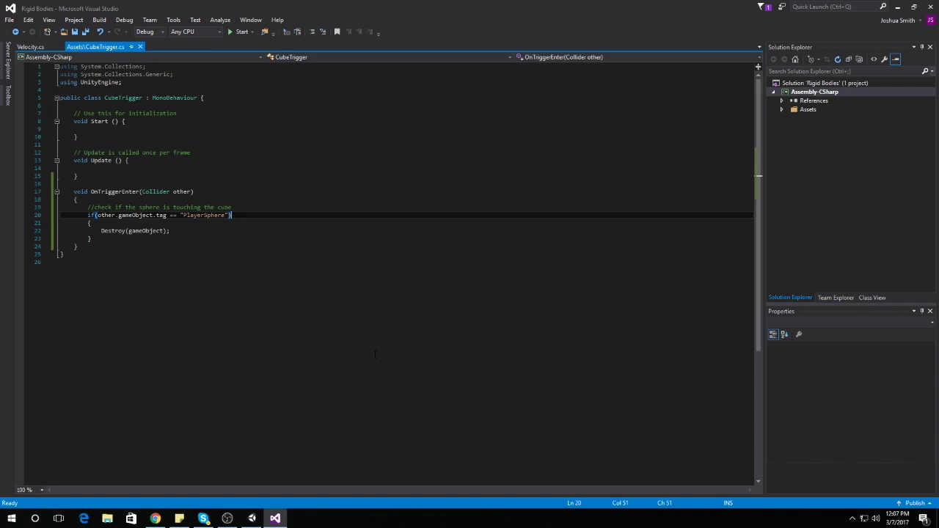
pyautogui.click(228, 518)
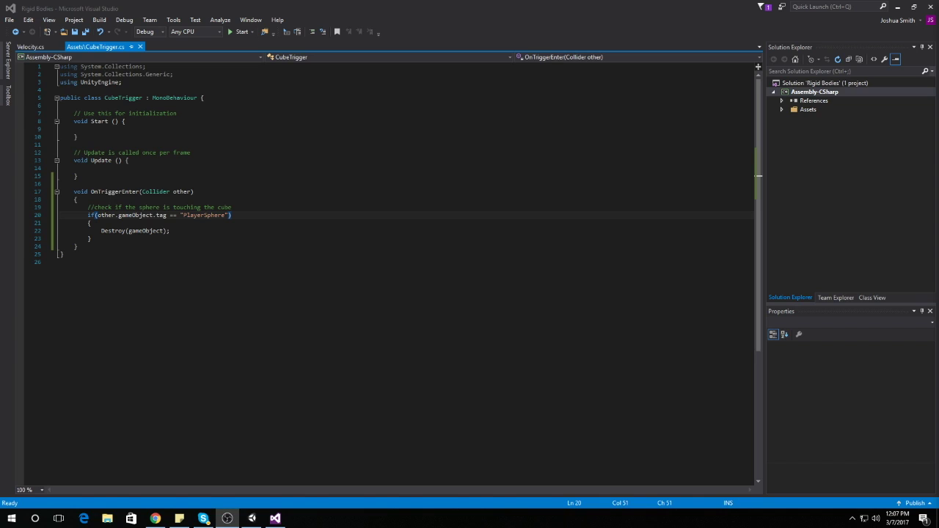